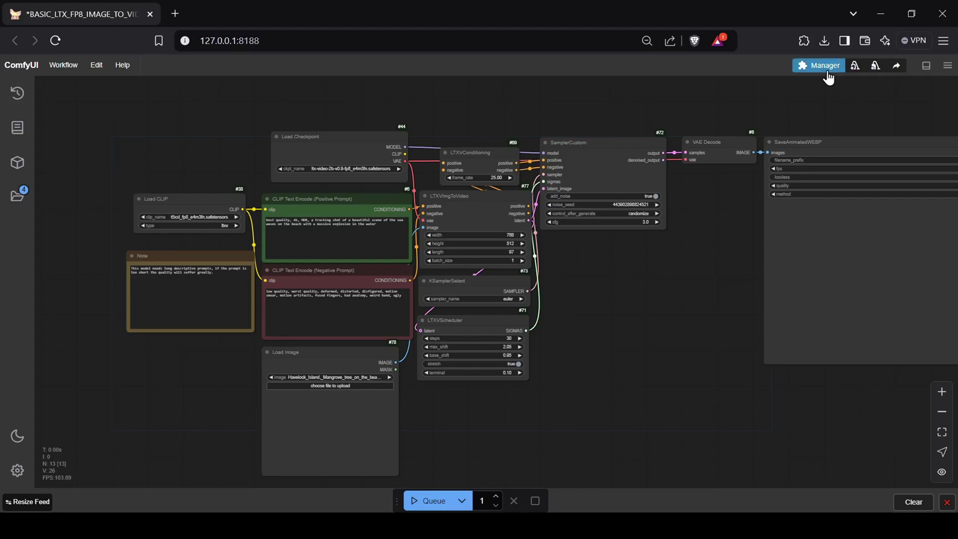
- Open and close the node Manager, then zoom and pan the canvas to show the prompt nodes
click(825, 68)
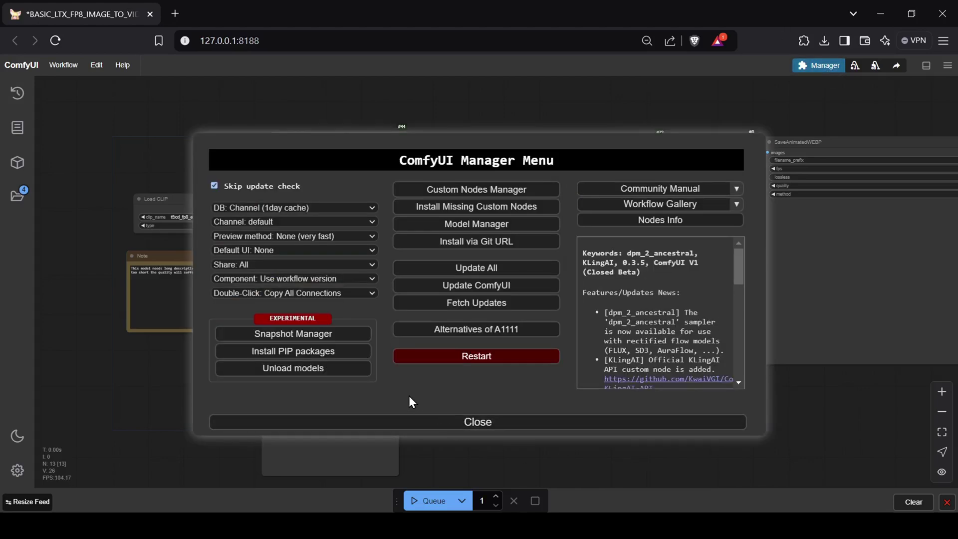
click(450, 423)
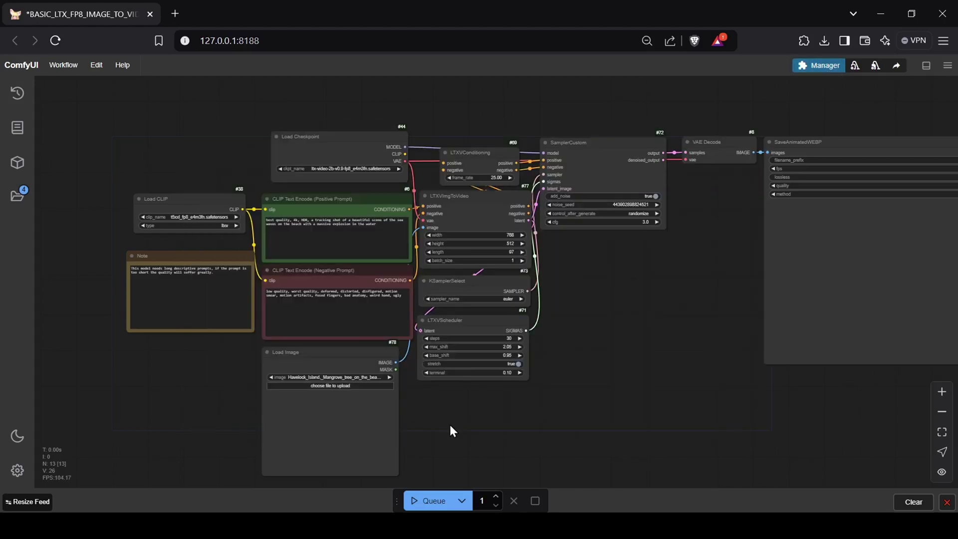
scroll(456, 420, up, 3)
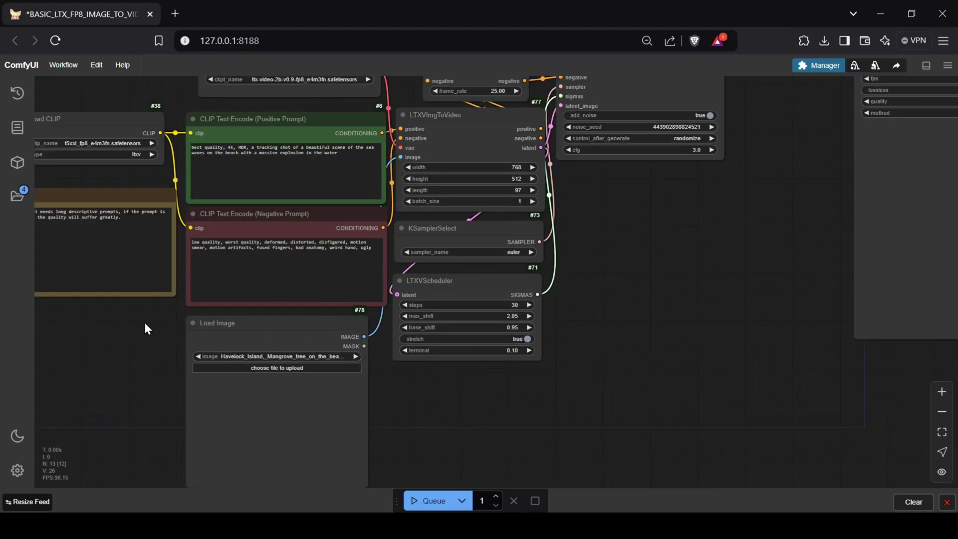
drag(143, 322, 317, 401)
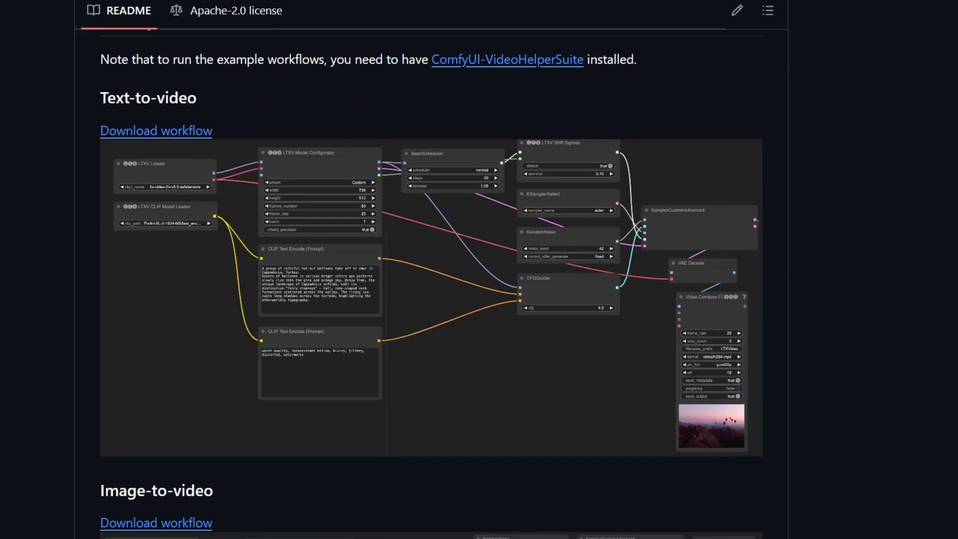
- Scroll the LTX-Video README past the text-to-video and image-to-video example workflows
scroll(430, 284, down, 8)
scroll(431, 284, down, 1)
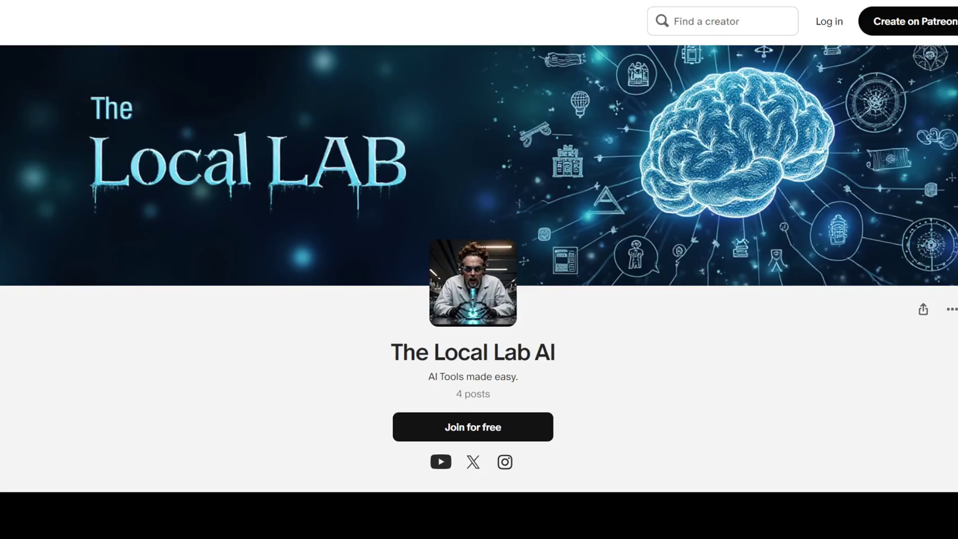
- Scroll the Patreon page down to the LTX post with the .bat and workflow downloads
scroll(479, 257, down, 3)
scroll(479, 269, down, 7)
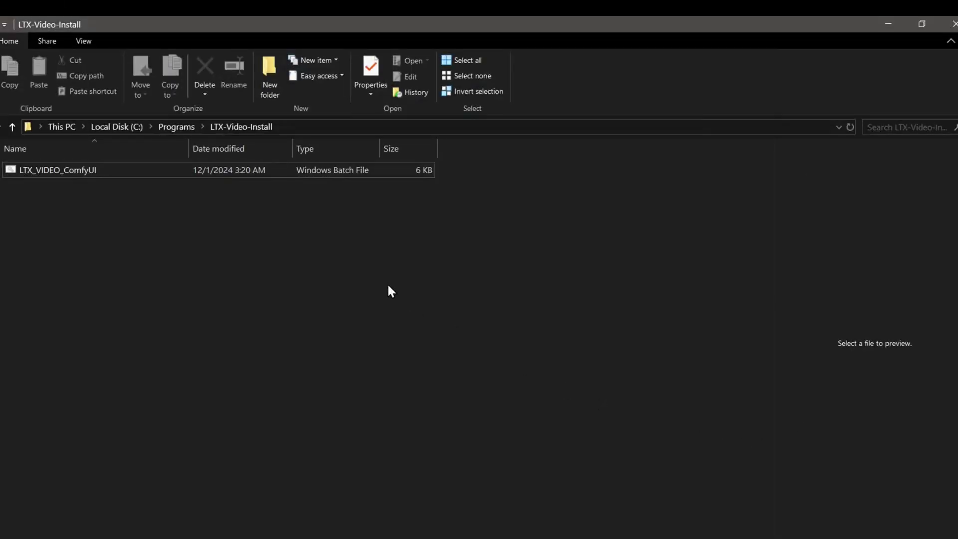
- Run the LTX_VIDEO_ComfyUI.bat installer, then launch run_nvidia_gpu from ComfyUI_windows_portable
click(224, 176)
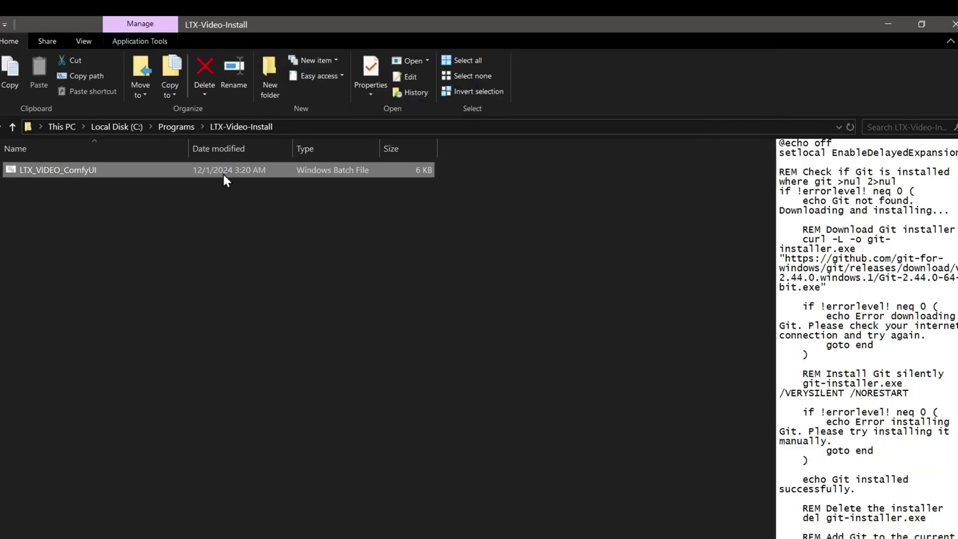
double_click(222, 172)
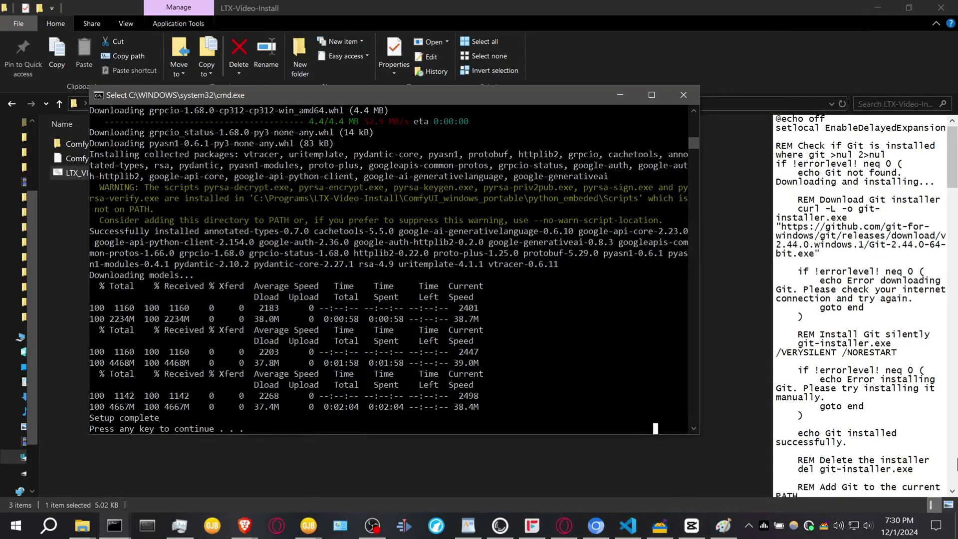
key(Return)
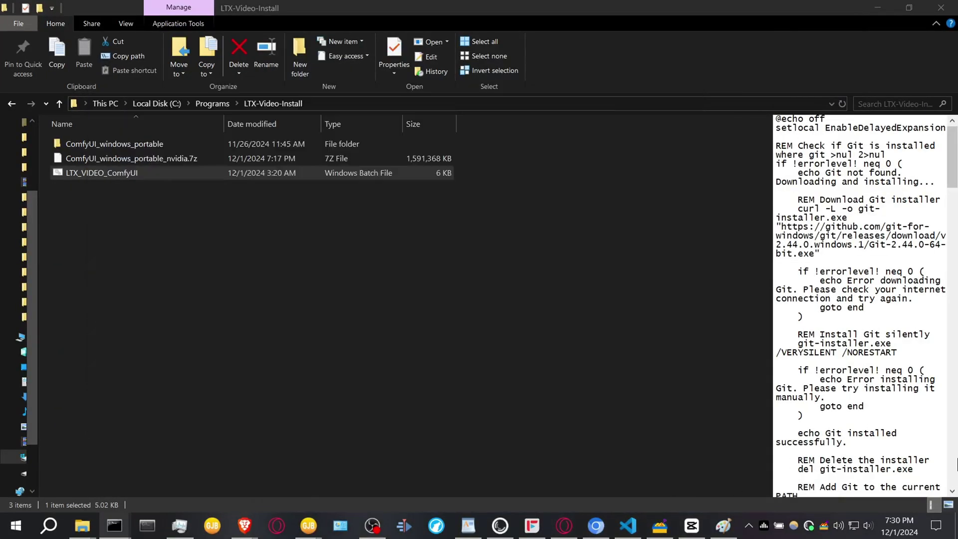
double_click(200, 145)
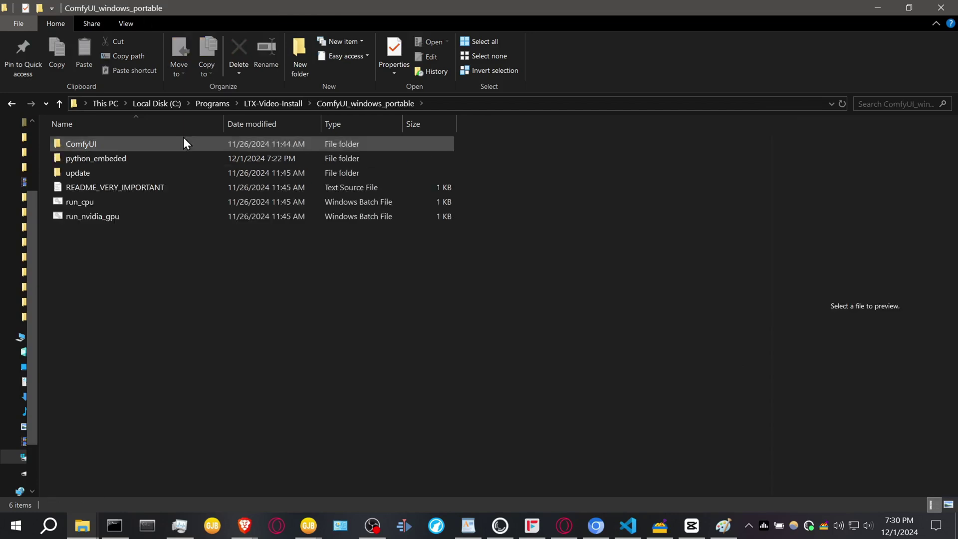
double_click(183, 216)
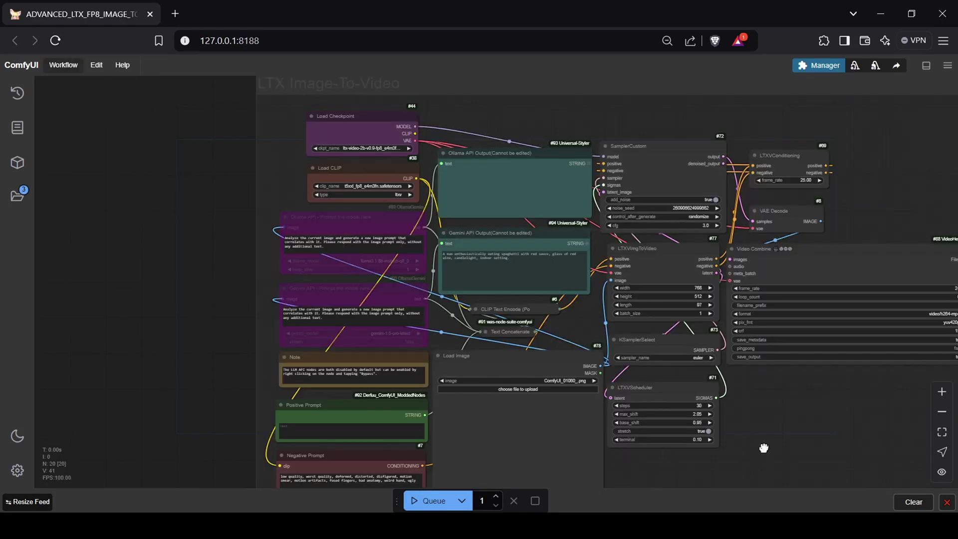
- Survey the loaded image-to-video workflow and un-bypass the Ollama API node
drag(724, 447, 663, 413)
scroll(702, 380, down, 3)
scroll(661, 411, down, 1)
drag(854, 399, 844, 376)
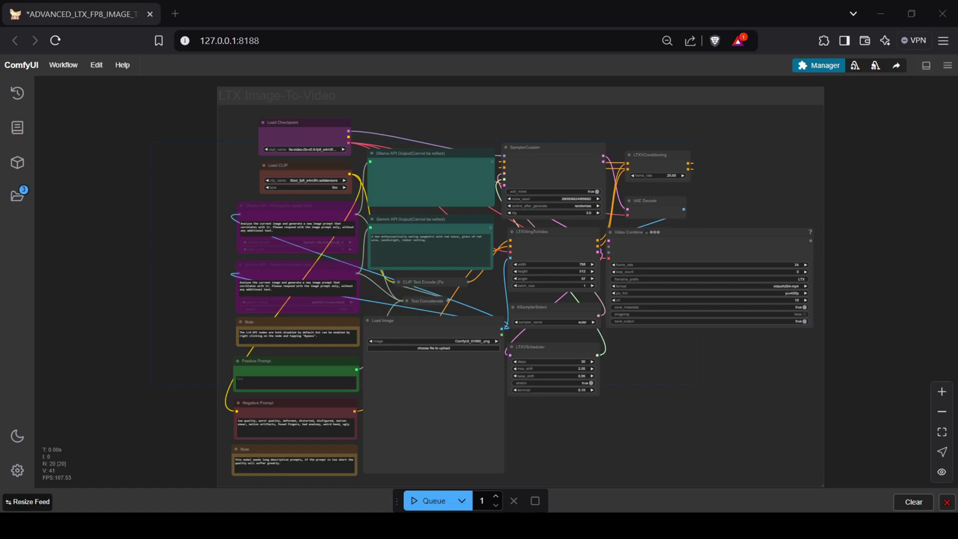
scroll(318, 323, up, 5)
drag(97, 269, 105, 373)
right_click(312, 196)
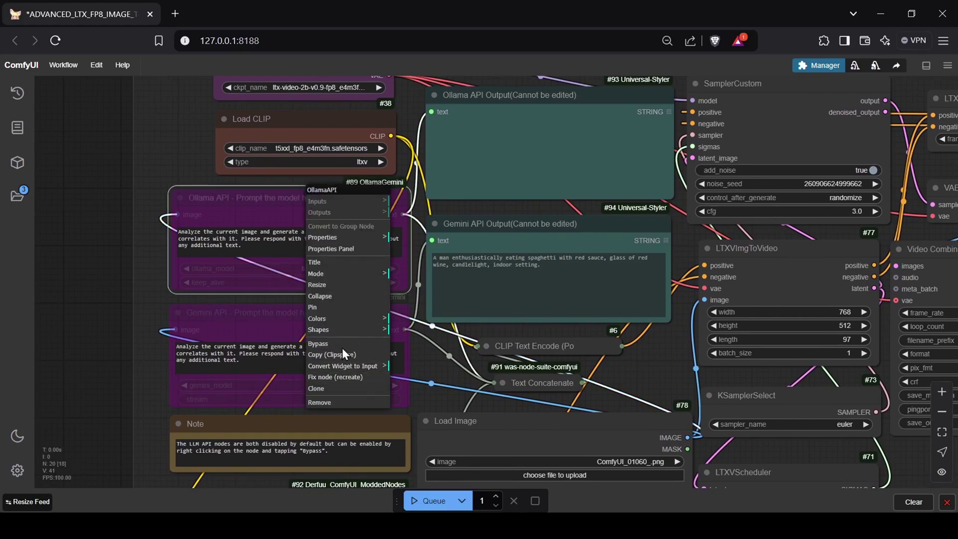
click(322, 350)
- Toggle the Gemini API node's bypass off and back on, leaving it bypassed
right_click(229, 322)
click(273, 445)
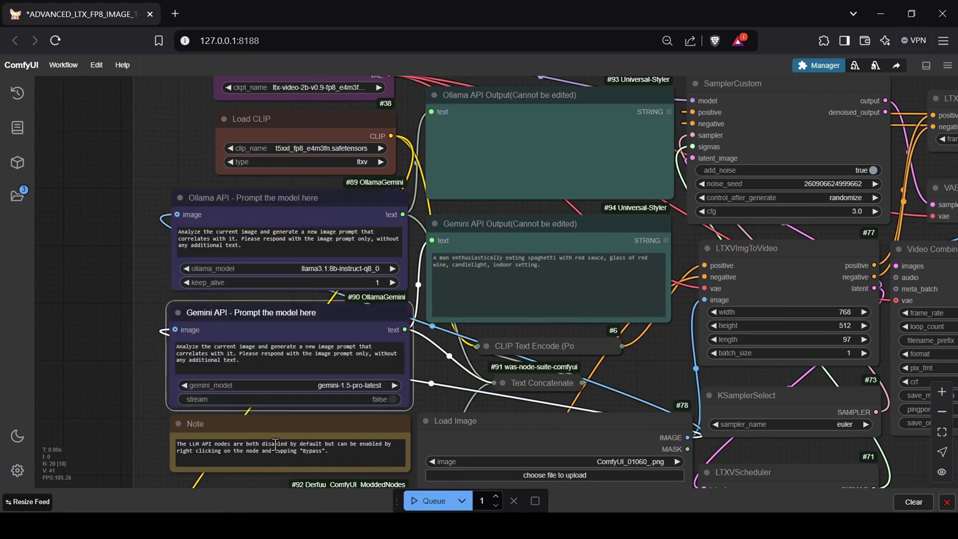
drag(91, 372, 57, 336)
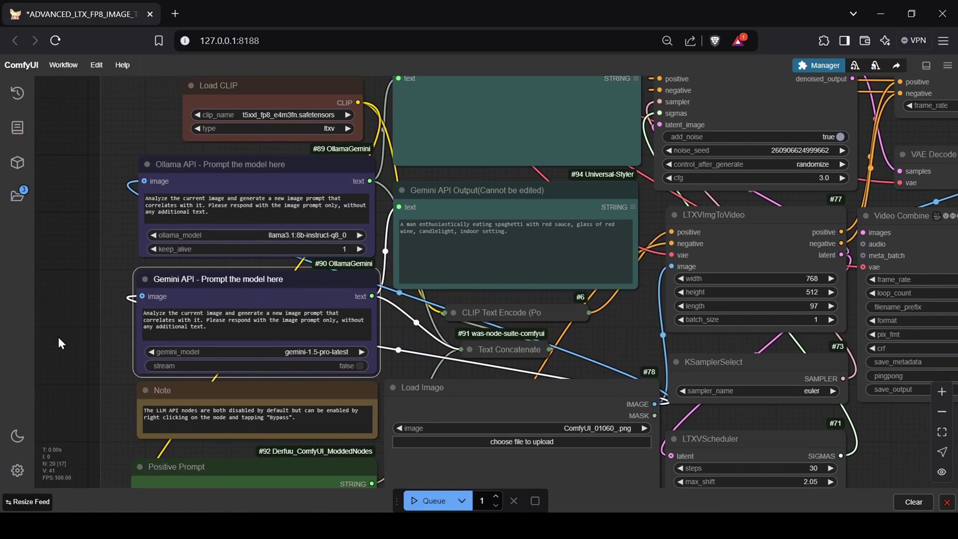
right_click(306, 271)
click(309, 420)
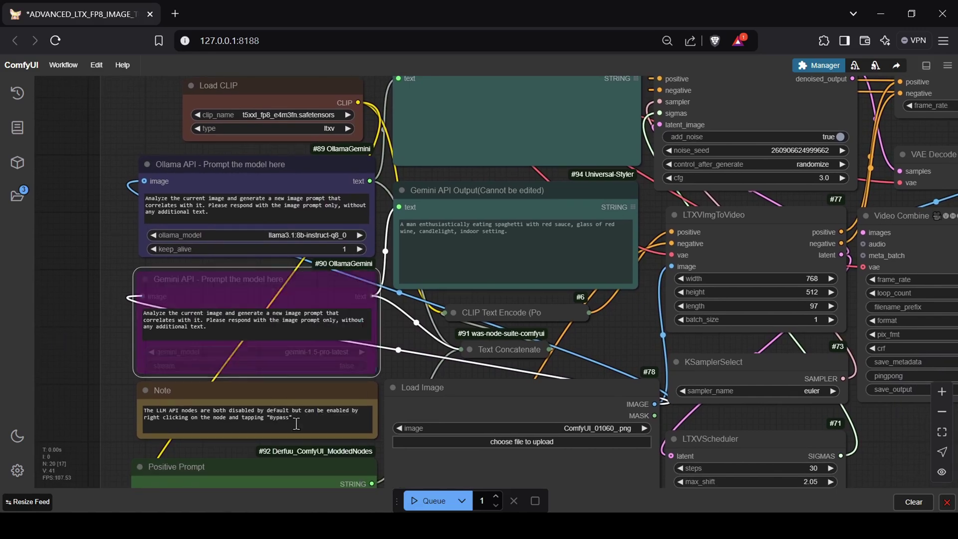
- Bring the Ollama node into view and open its model list
scroll(82, 358, down, 2)
drag(623, 338, 554, 298)
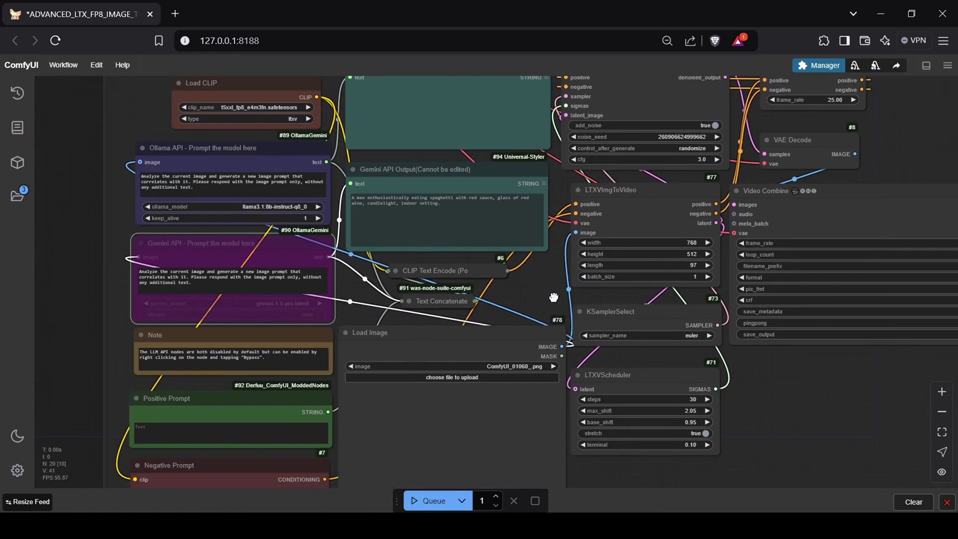
drag(265, 217, 360, 255)
click(359, 254)
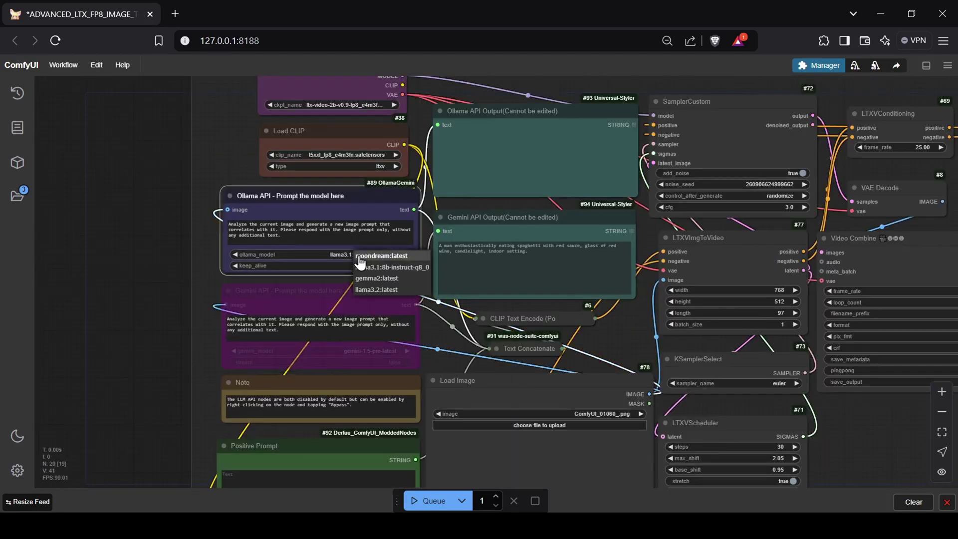
- Set the Ollama node's model to llama3.2:latest
click(414, 294)
click(357, 239)
click(175, 335)
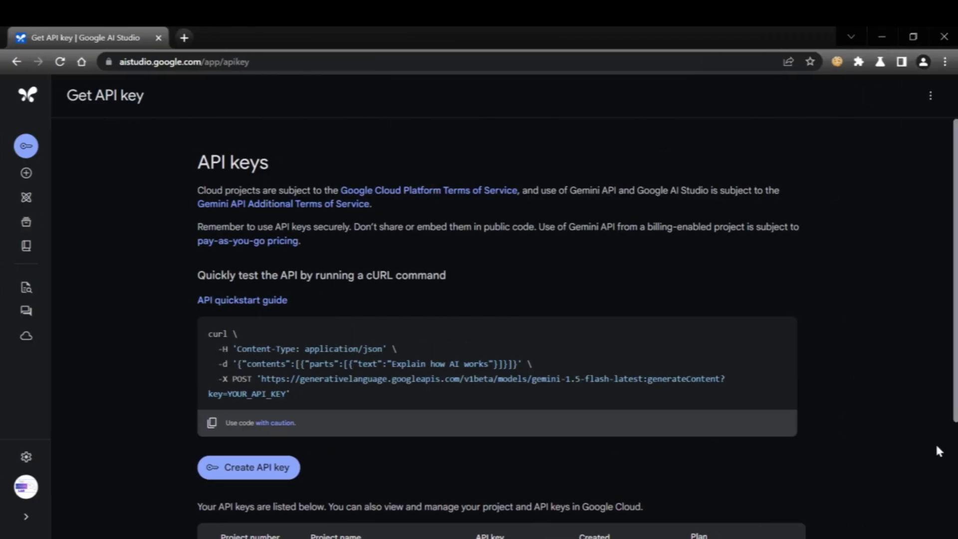
- Create a new Google AI Studio API key in My First Project and copy it
click(248, 469)
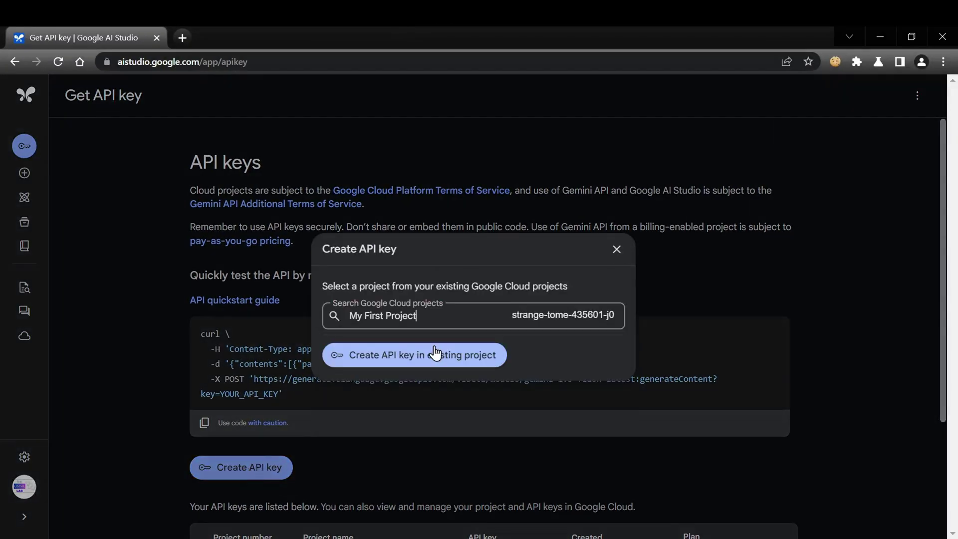
click(496, 406)
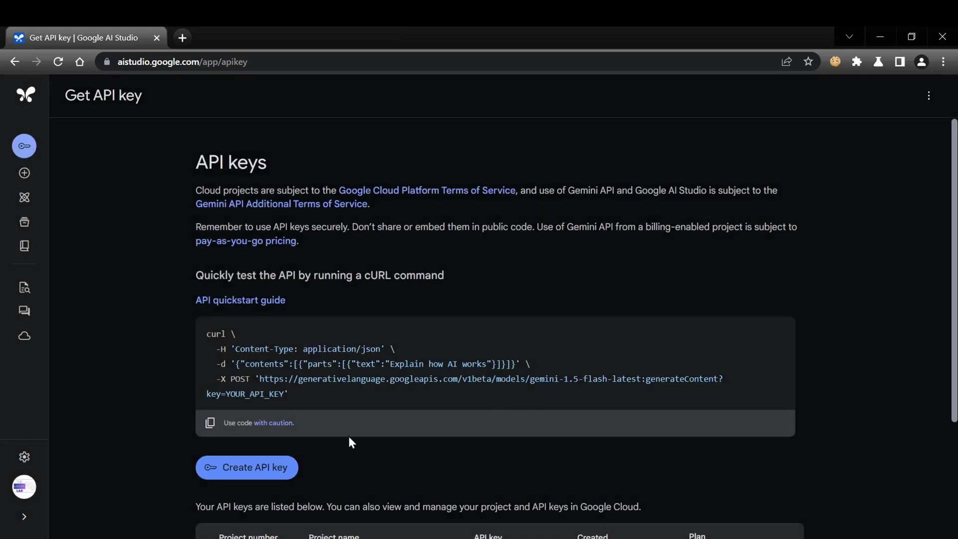
click(280, 473)
click(414, 316)
click(417, 351)
click(417, 354)
click(509, 335)
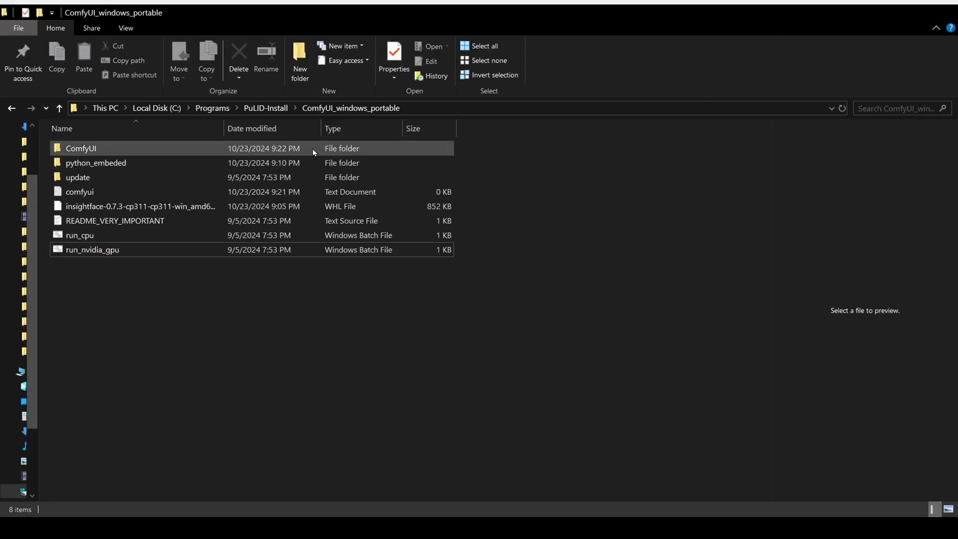
- Open config.json in ComfyUI\custom_nodes\ComfyUI-OllamaGemini and paste the Gemini API key into GEMINI_API_KEY
double_click(312, 148)
double_click(306, 279)
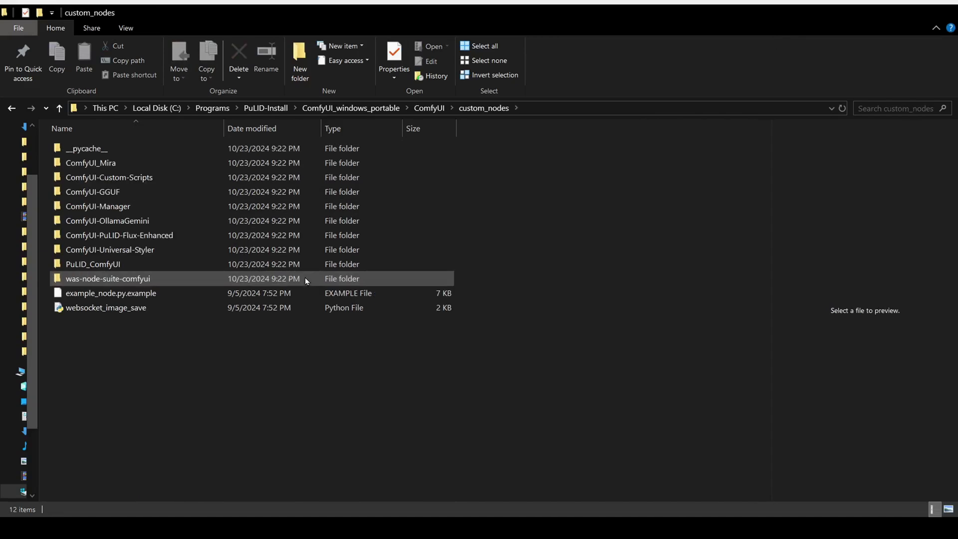
double_click(288, 221)
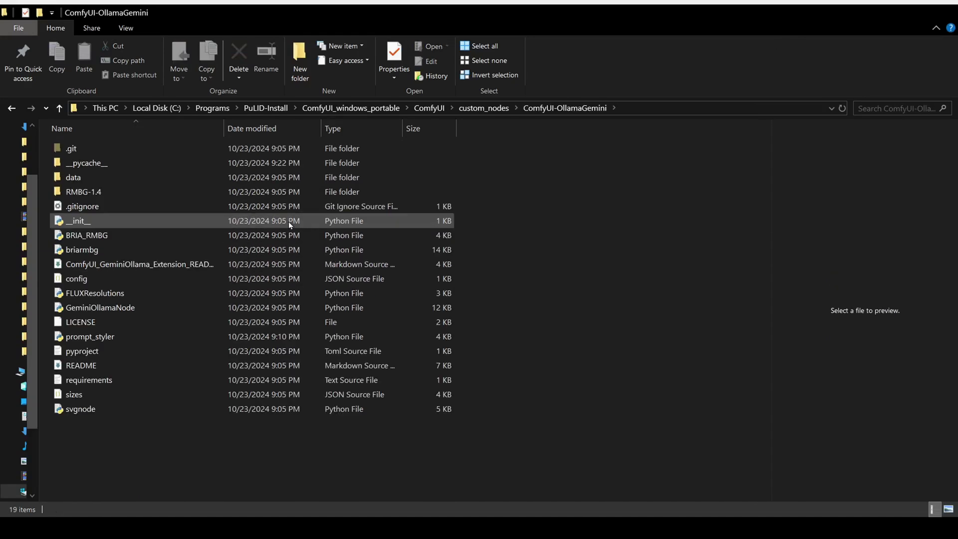
click(198, 279)
double_click(199, 279)
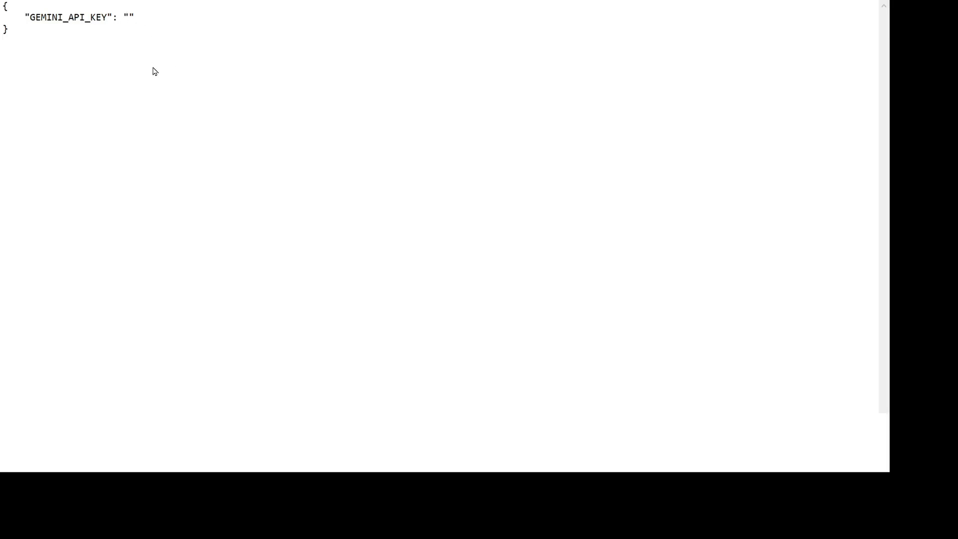
key(ctrl+v)
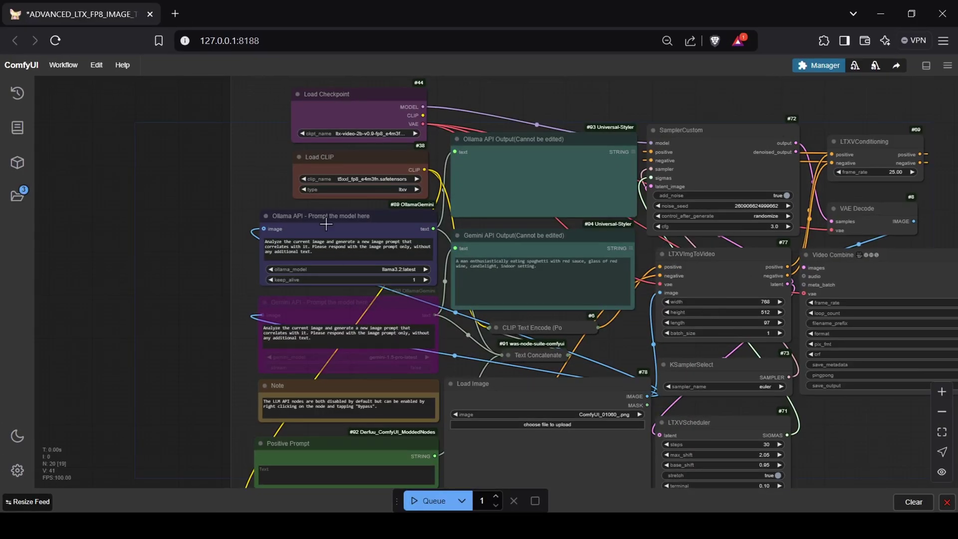
- Bypass the Ollama node, re-enable Gemini and check its gemini_model list without changing it
right_click(326, 225)
click(362, 368)
right_click(327, 307)
click(334, 444)
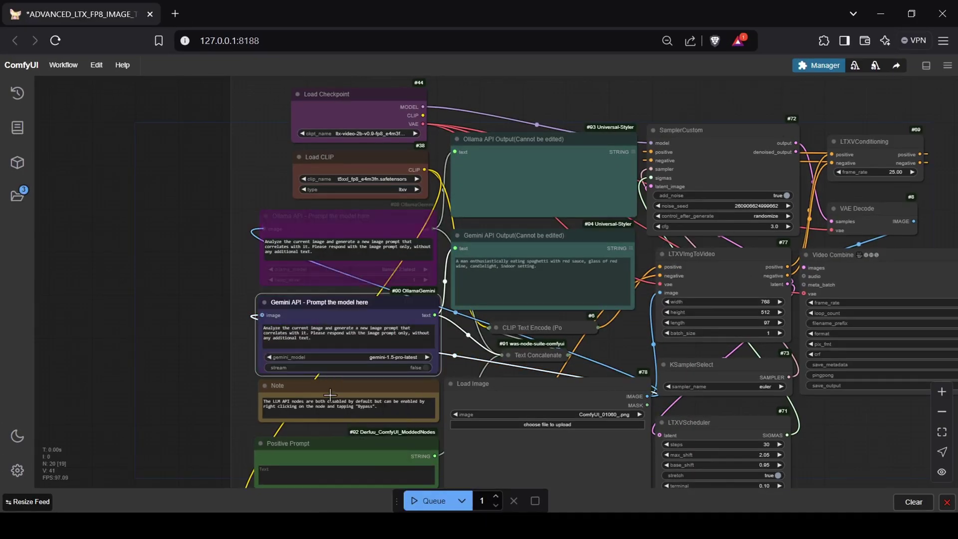
click(366, 339)
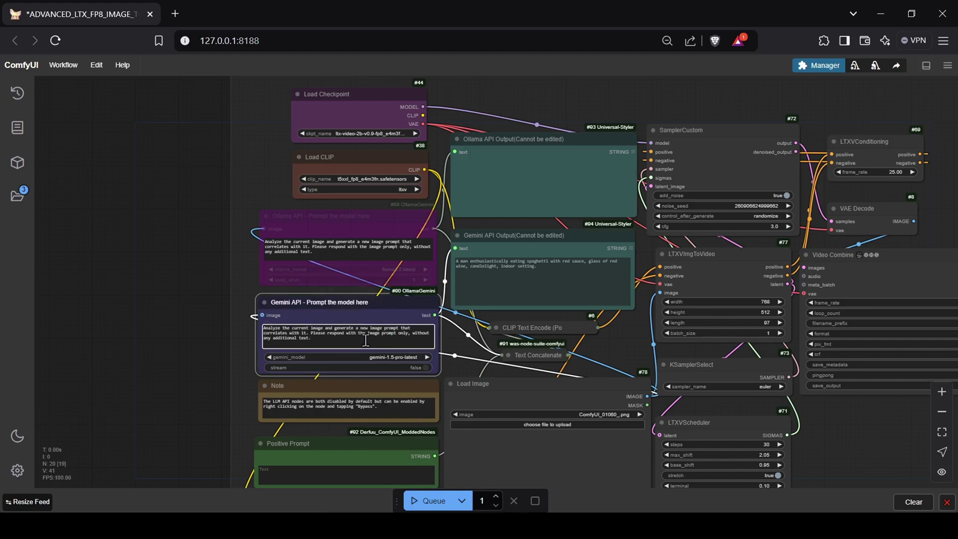
click(412, 358)
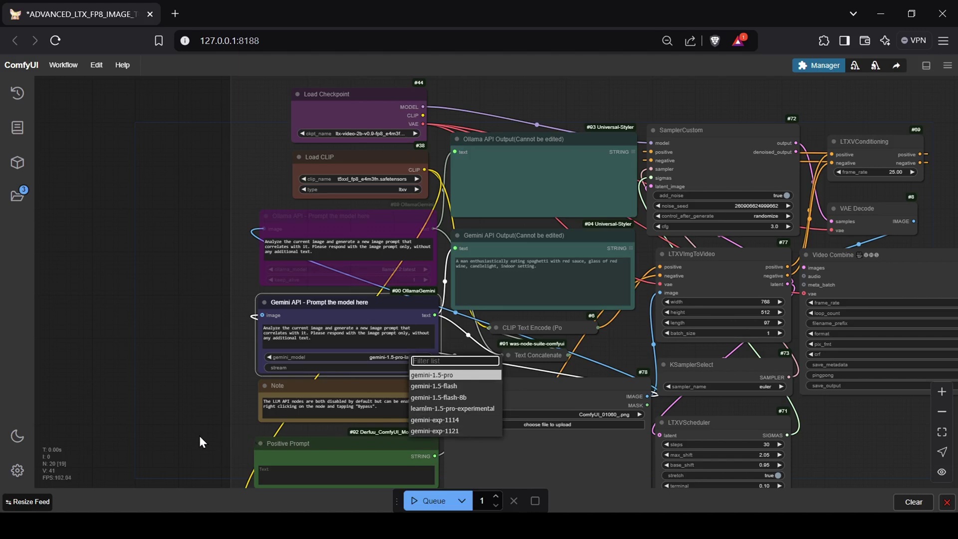
click(182, 426)
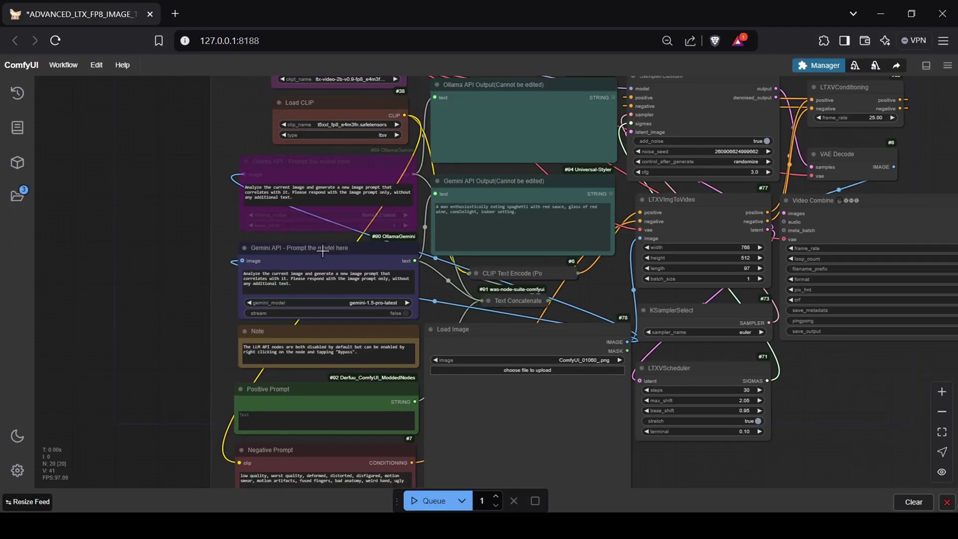
- Bypass the Gemini API node again and check the empty Positive Prompt box
right_click(305, 244)
click(316, 398)
drag(220, 424, 209, 336)
click(294, 331)
scroll(216, 345, up, 3)
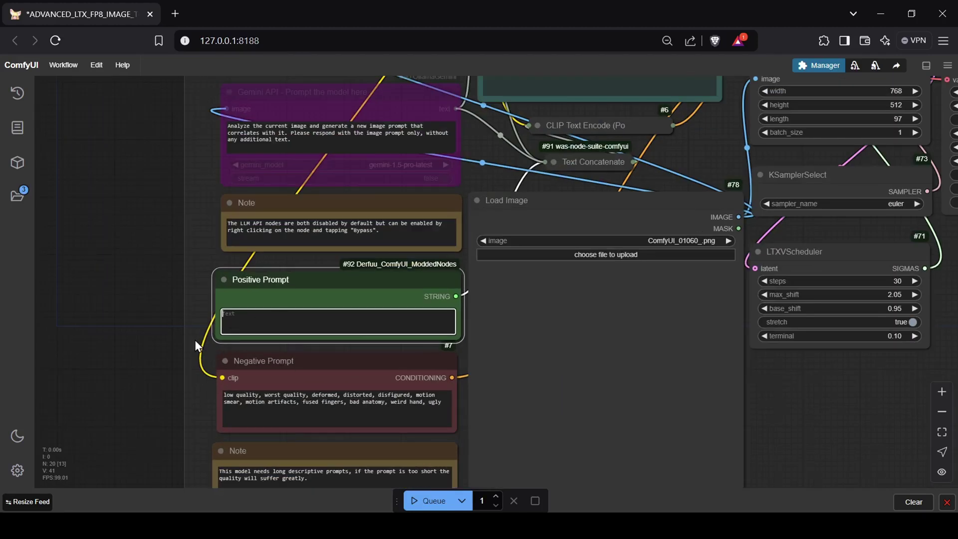
click(163, 335)
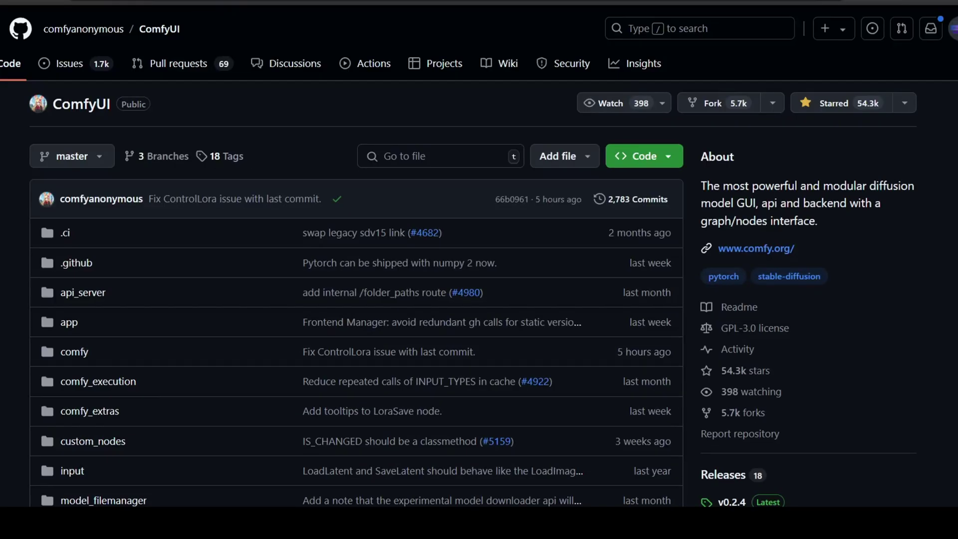
- Open the ComfyUI v0.2.4 release and scroll to its 1.52 GB portable NVIDIA archive
scroll(733, 150, down, 7)
click(732, 145)
scroll(937, 155, down, 1)
scroll(479, 270, down, 7)
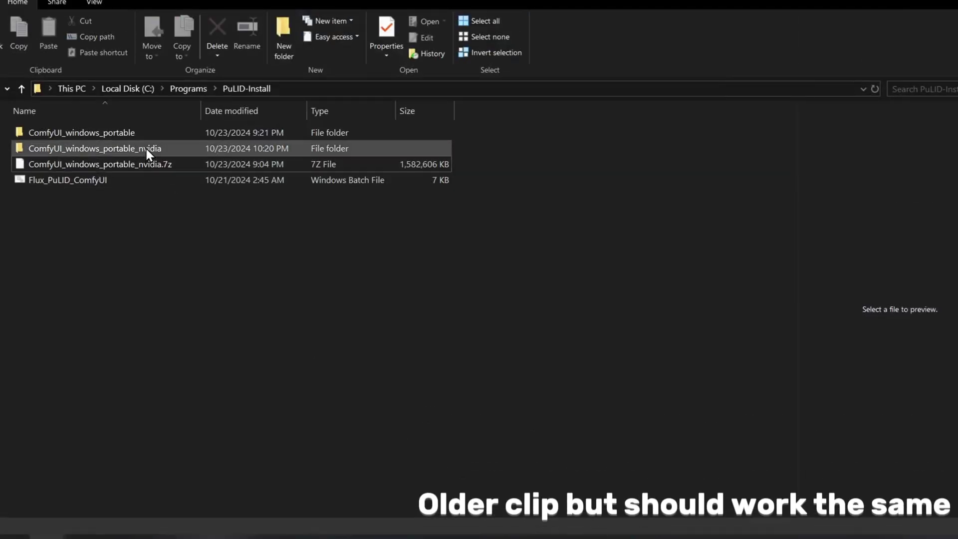
- Open a command prompt in ComfyUI_windows_portable\ComfyUI\custom_nodes by entering cmd in the address bar
double_click(145, 146)
double_click(149, 135)
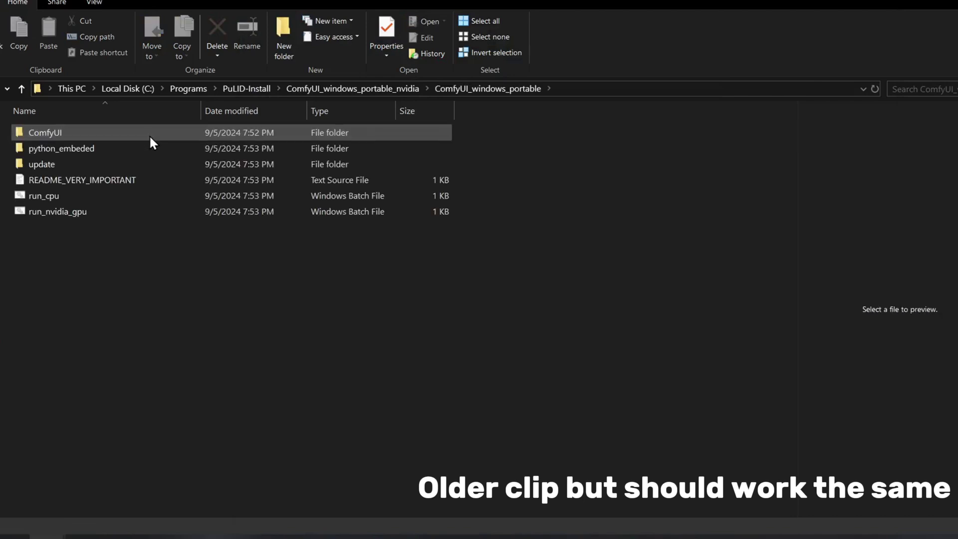
double_click(149, 133)
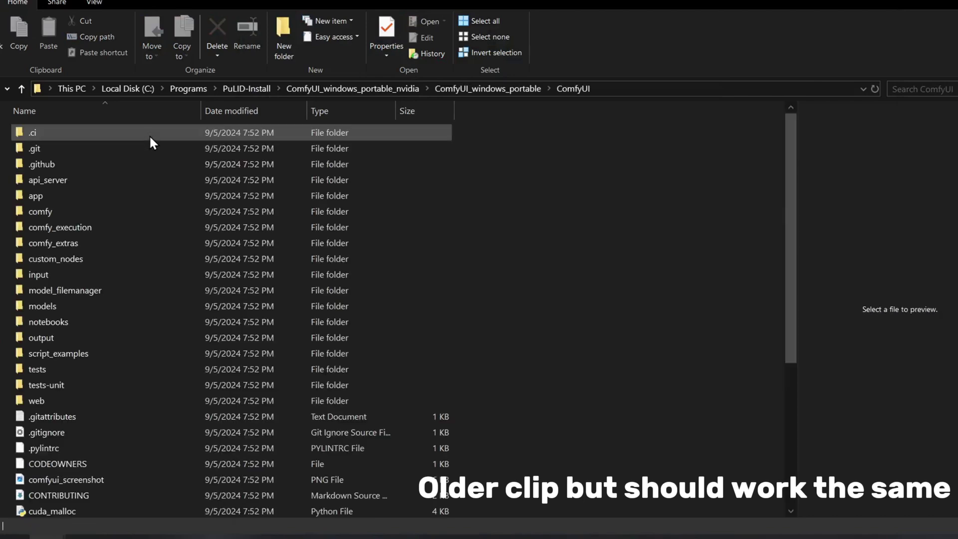
double_click(156, 262)
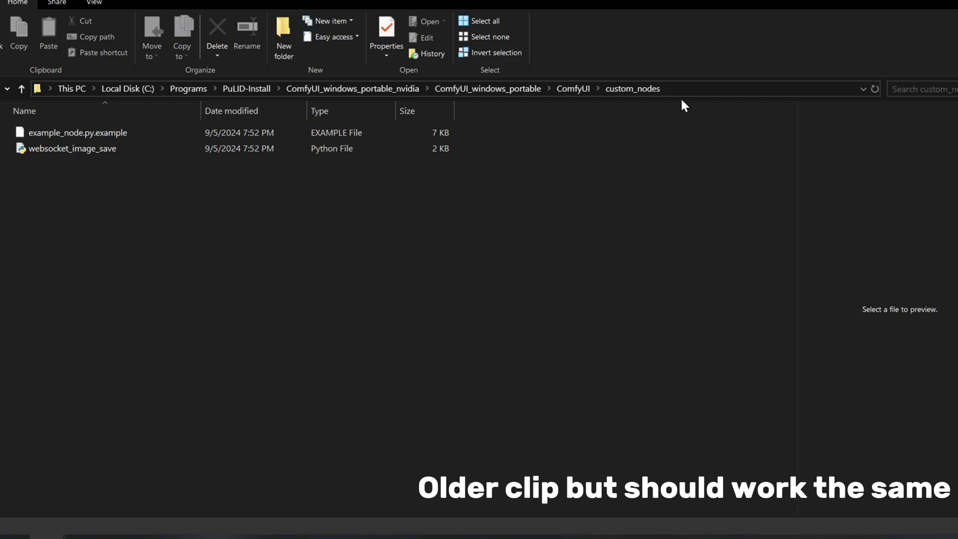
click(692, 90)
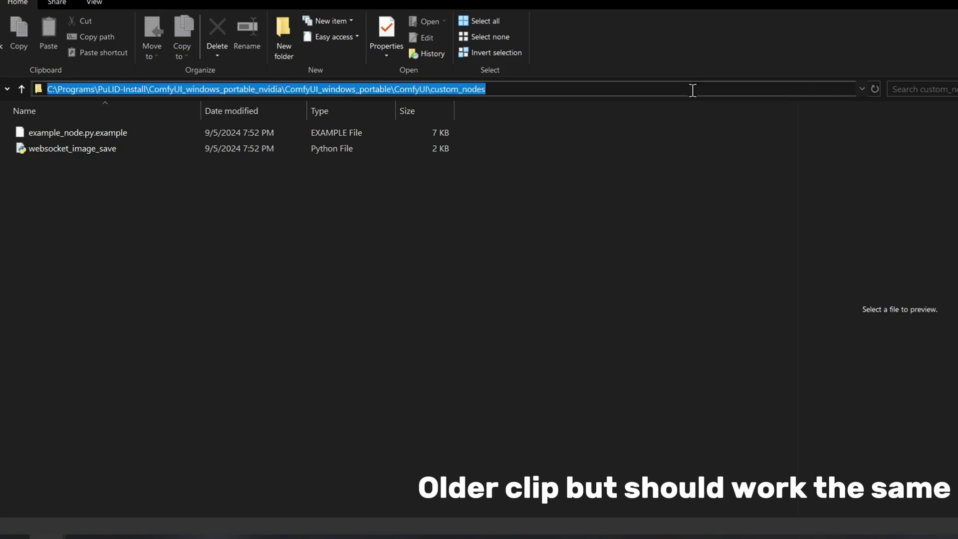
text(cmd)
key(Return)
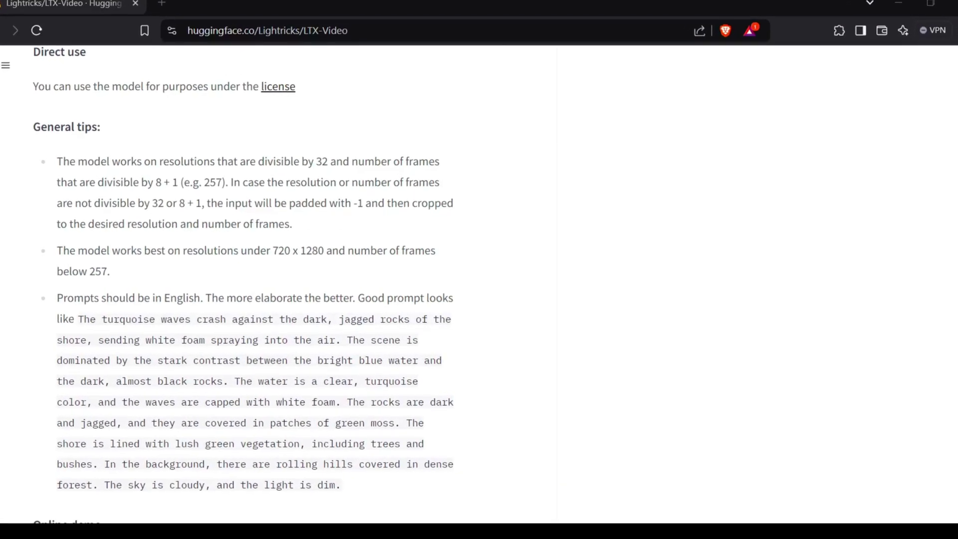
- Review the LTX-Video model card tips and list the ltx-video-2b-v0.9-fp8 model's files
scroll(499, 289, up, 7)
scroll(499, 289, up, 10)
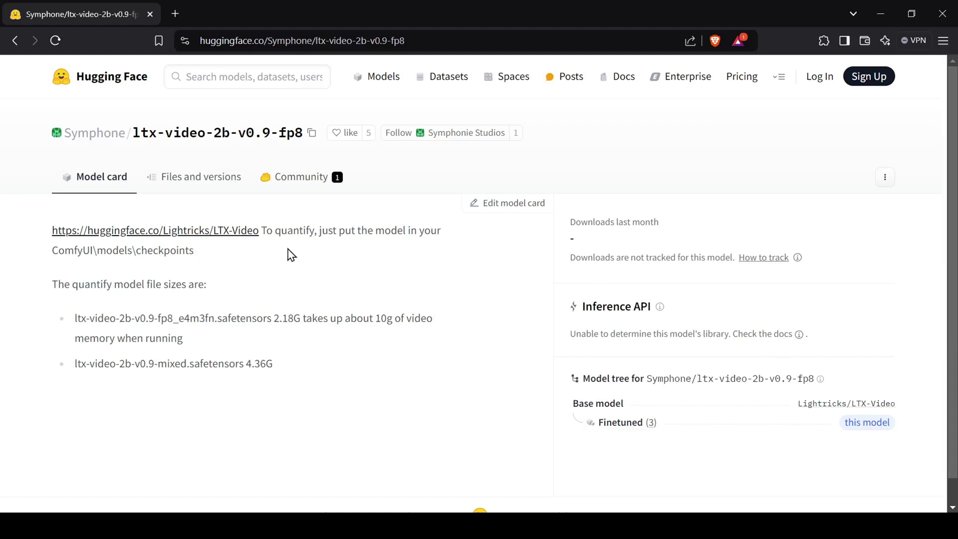
click(201, 185)
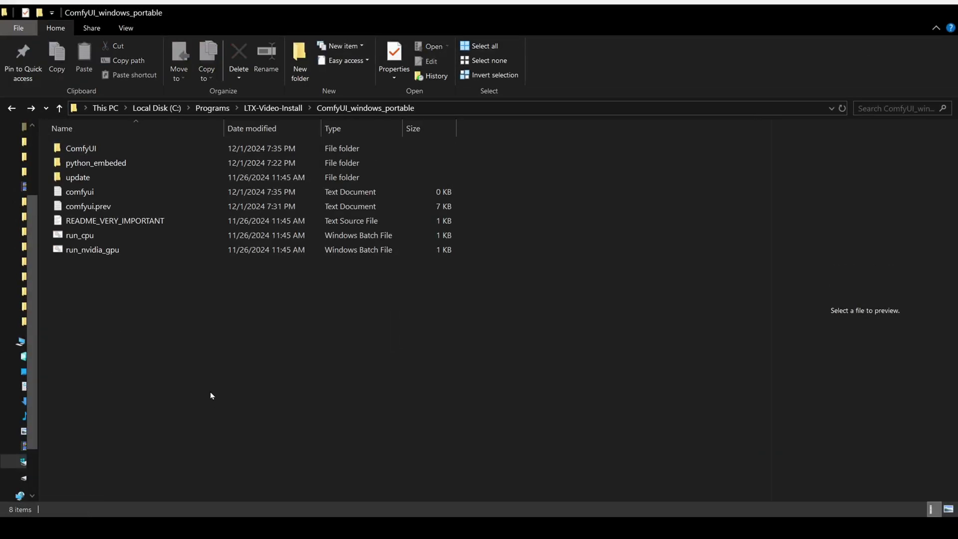
- Navigate File Explorer into the ComfyUI\models\checkpoints folder of LTX-Video-Install
double_click(187, 145)
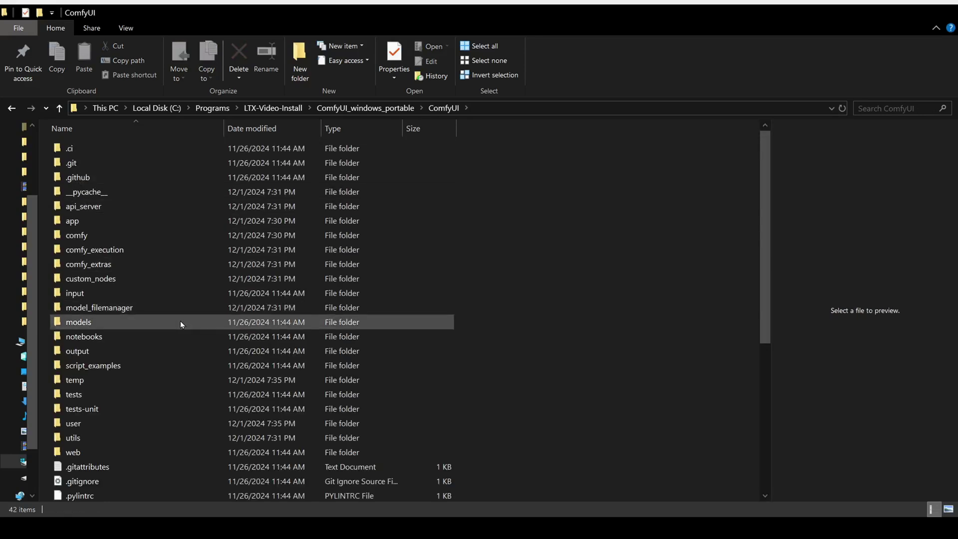
double_click(181, 322)
double_click(173, 150)
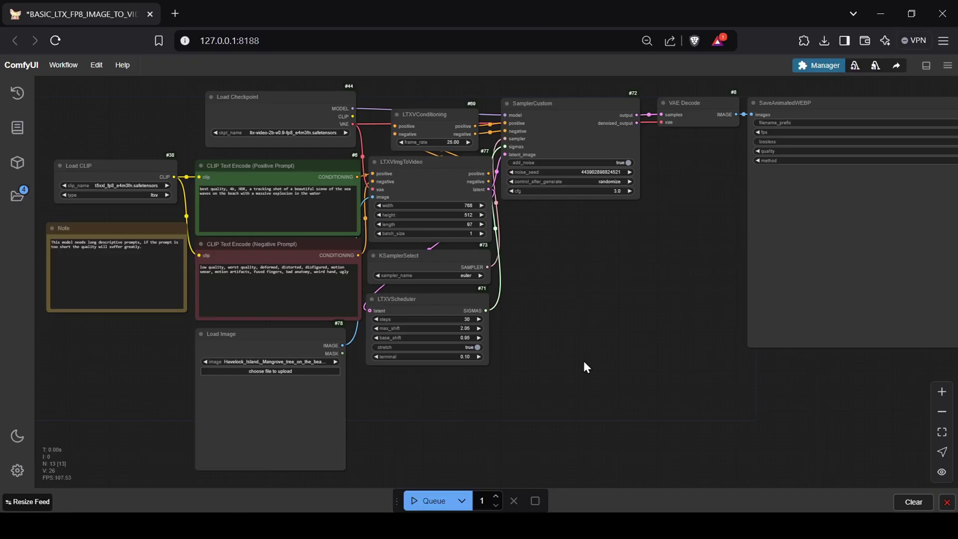
- Open ComfyUI Manager and check the workflow for missing custom nodes
scroll(532, 322, down, 1)
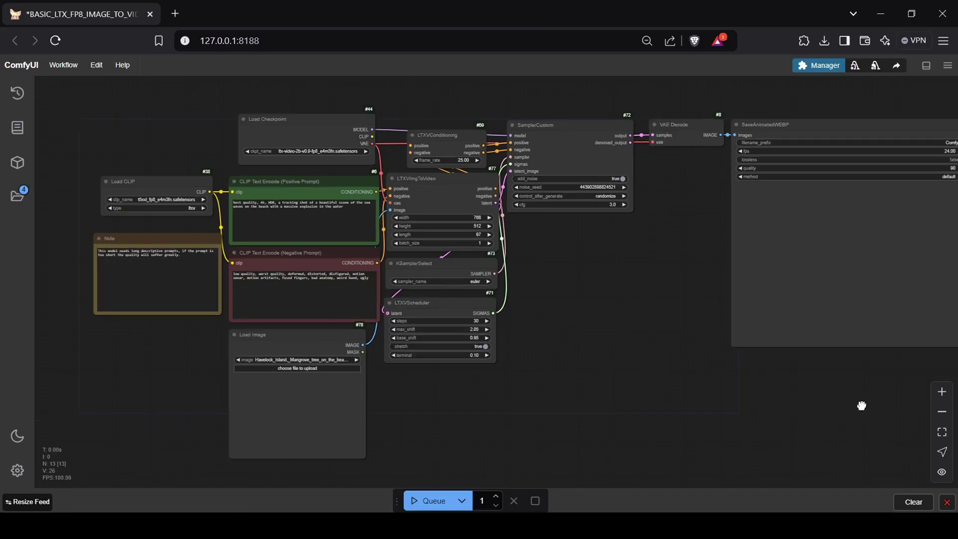
drag(861, 405, 811, 416)
drag(551, 429, 556, 427)
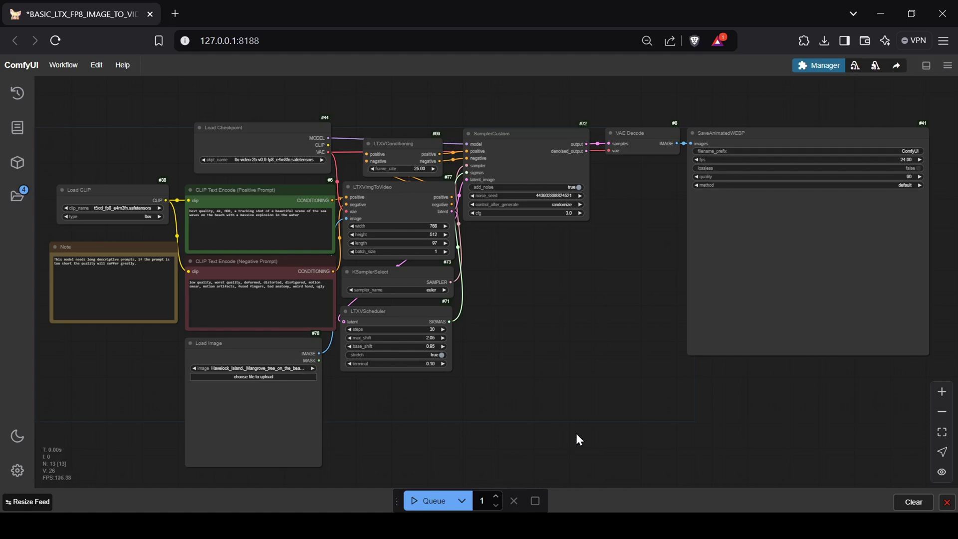
click(821, 66)
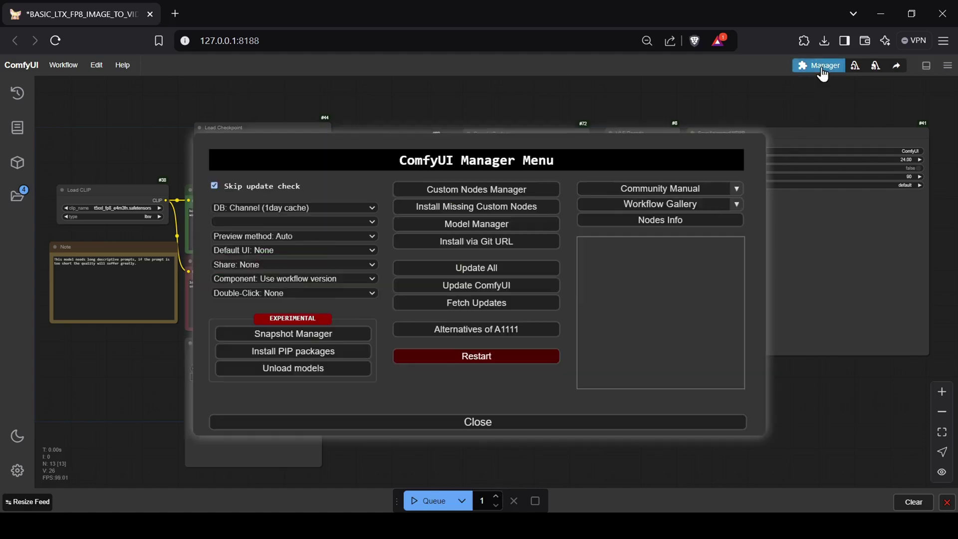
click(492, 215)
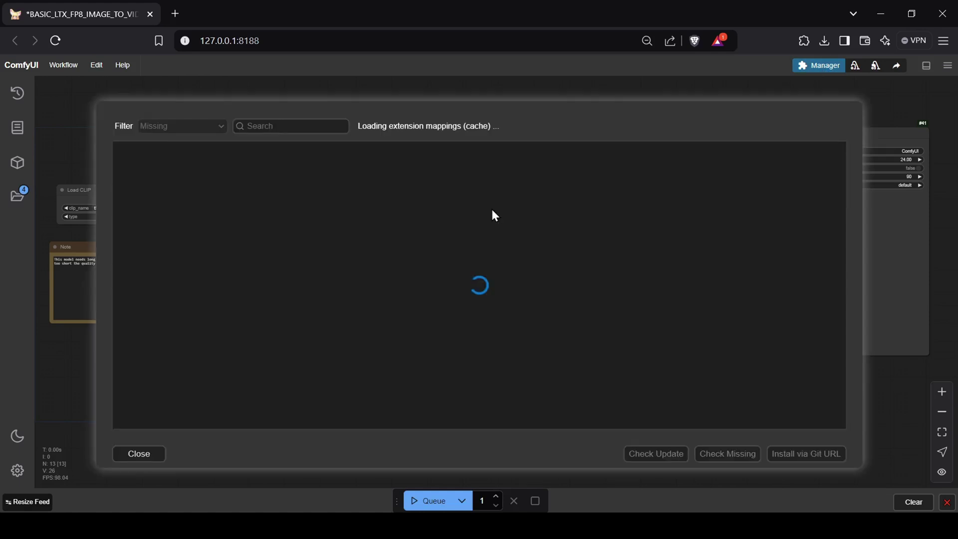
click(139, 454)
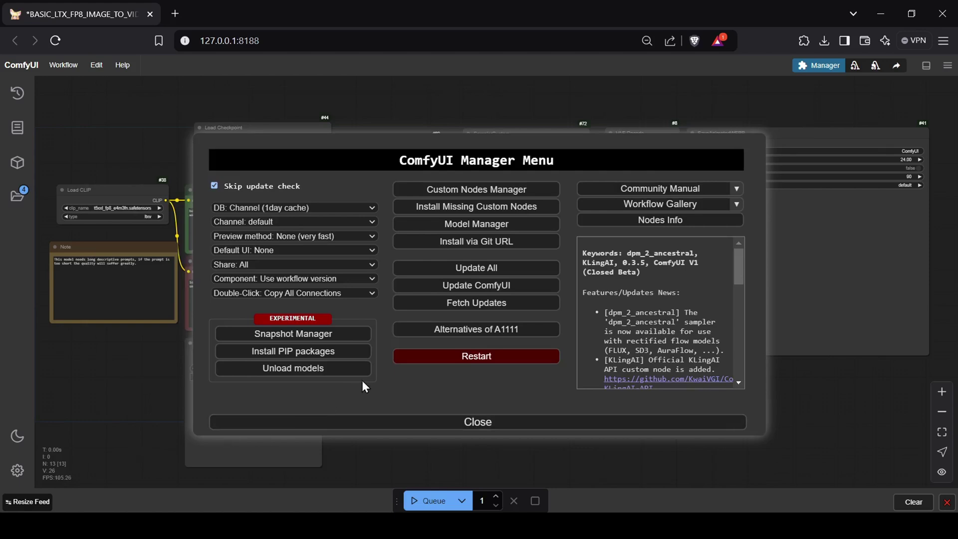
- Search the Model Manager for 'clip' and install the flux_text_encoders t5xxl (fp8_e4m3fn) encoder
click(498, 224)
click(481, 126)
text(cli)
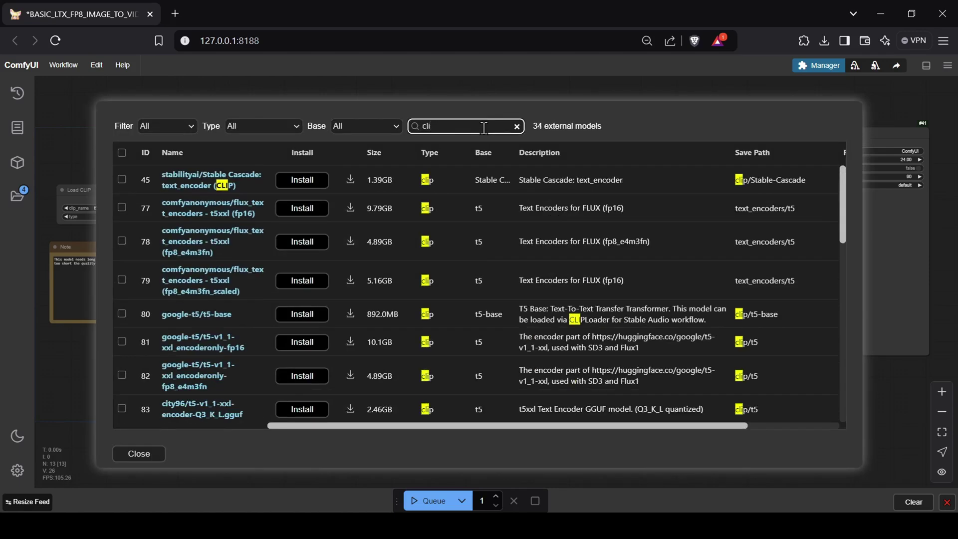
text(p)
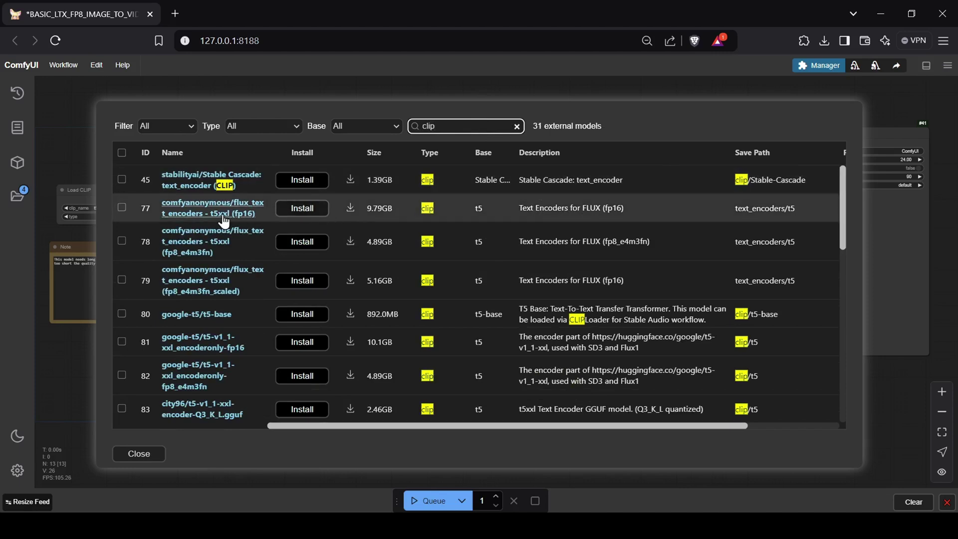
click(312, 245)
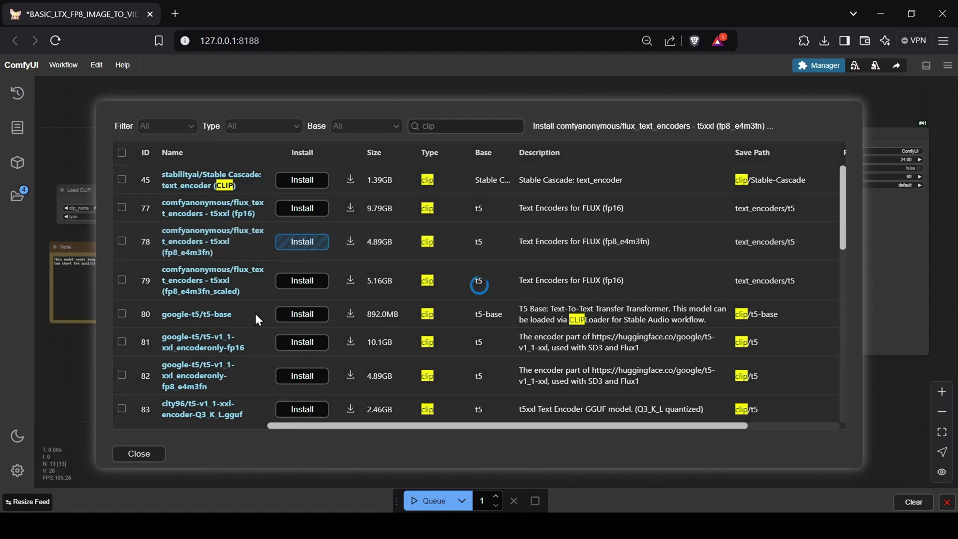
- Close the Model Manager and the Manager menu to return to the workflow
click(141, 453)
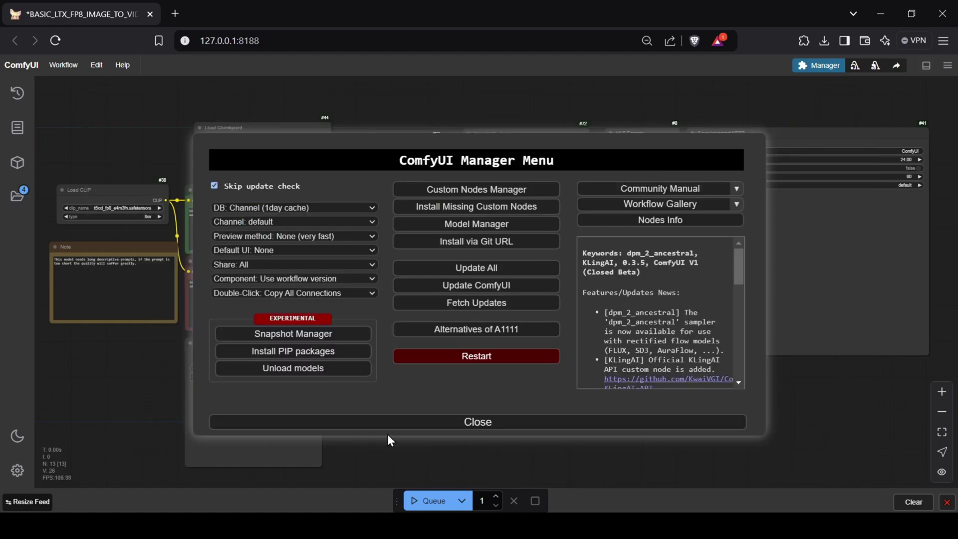
drag(414, 442, 491, 452)
click(449, 427)
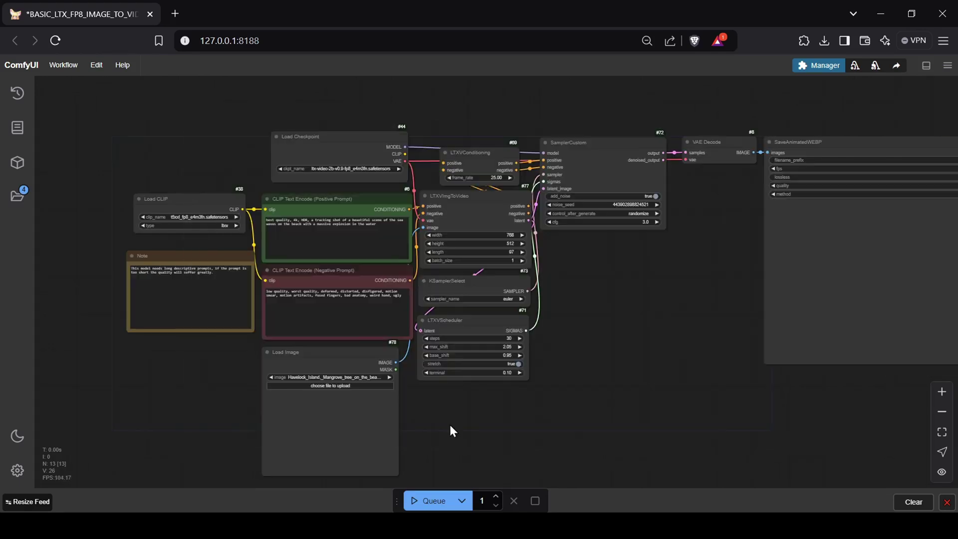
- Confirm Load CLIP uses t5xxl_fp8_e4m3fn and select the ltx-video-2b fp8 checkpoint
scroll(457, 421, up, 3)
drag(143, 323, 310, 306)
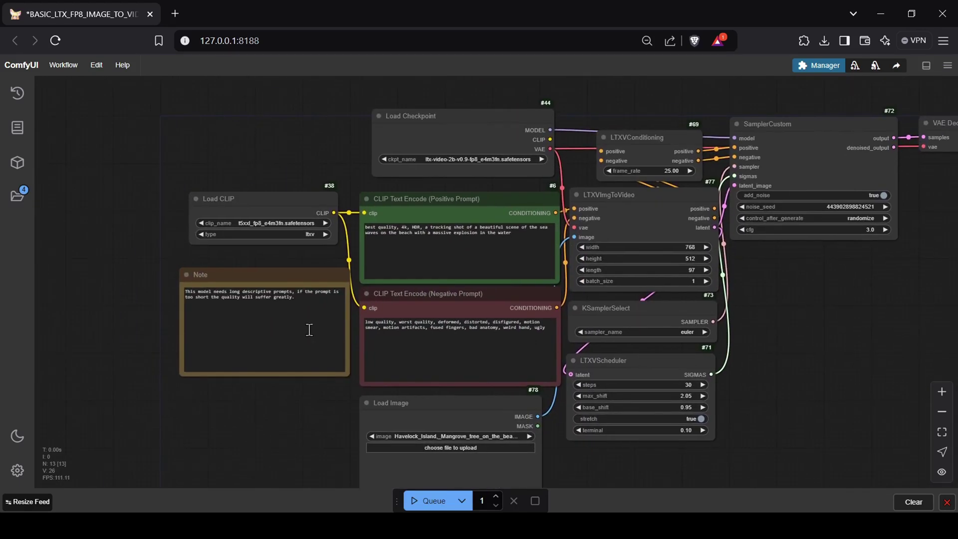
click(277, 214)
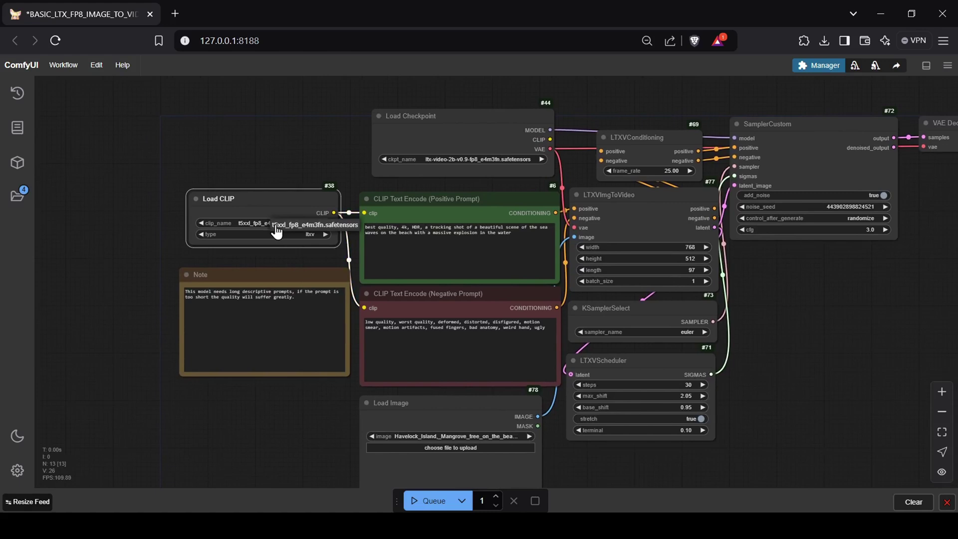
click(461, 159)
click(498, 168)
- Review the positive and negative prompts, then bring the Load Image node to mid-screen
scroll(722, 329, up, 3)
drag(701, 363, 827, 376)
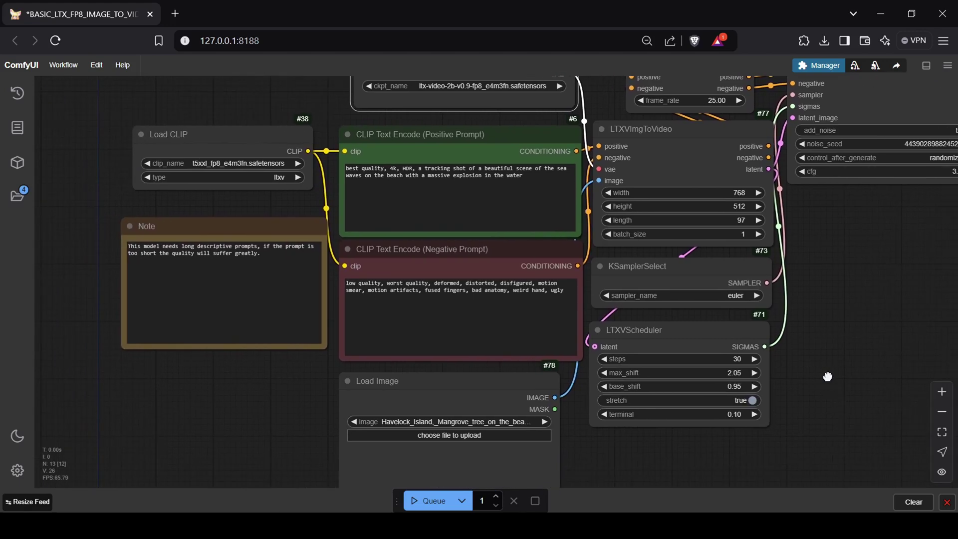
click(430, 196)
click(336, 336)
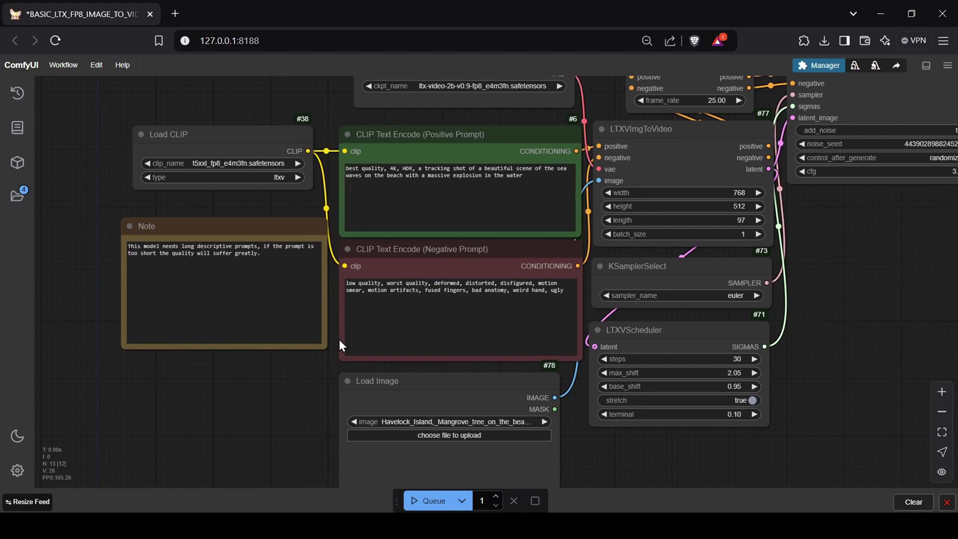
click(432, 342)
click(342, 374)
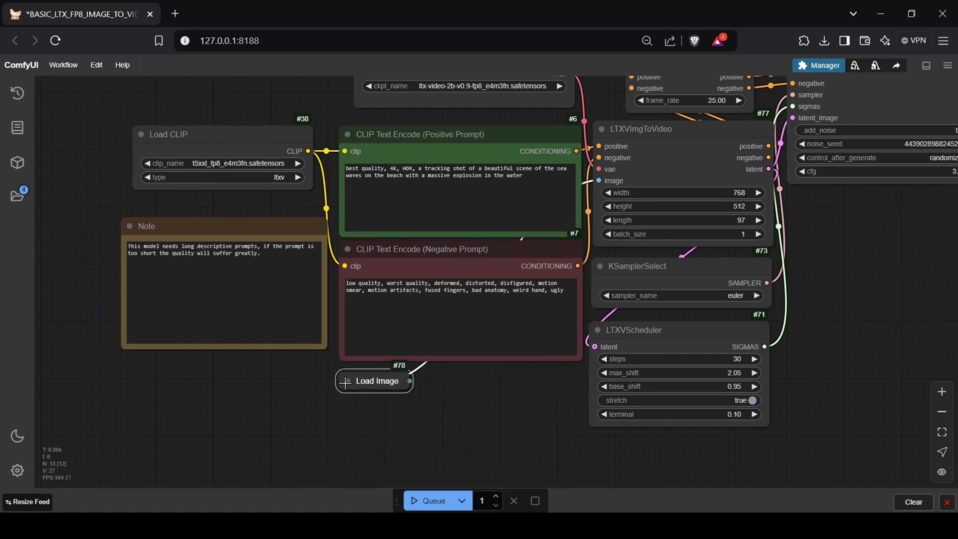
click(345, 382)
drag(600, 459, 624, 340)
- Load beachfront.jfif as the source image in the Load Image node
click(533, 304)
click(631, 493)
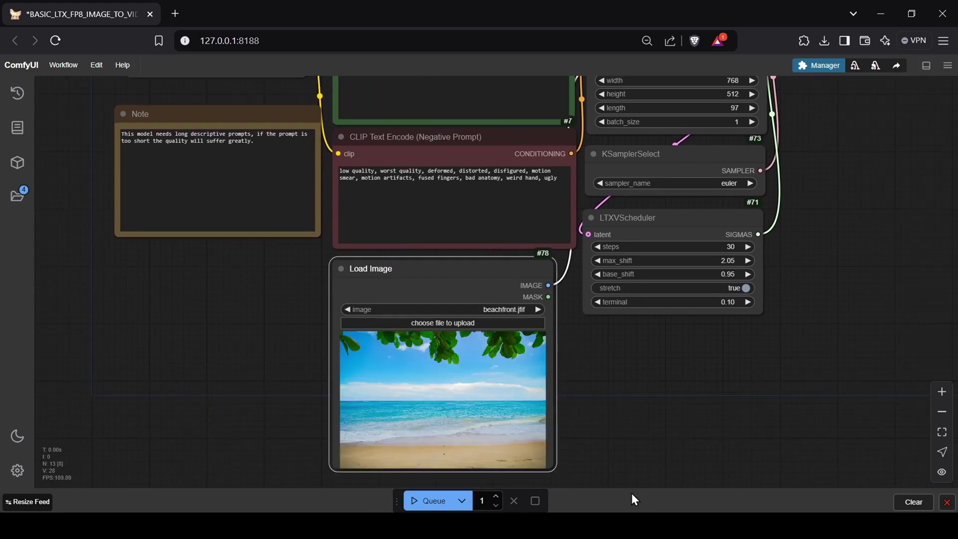
scroll(820, 367, down, 4)
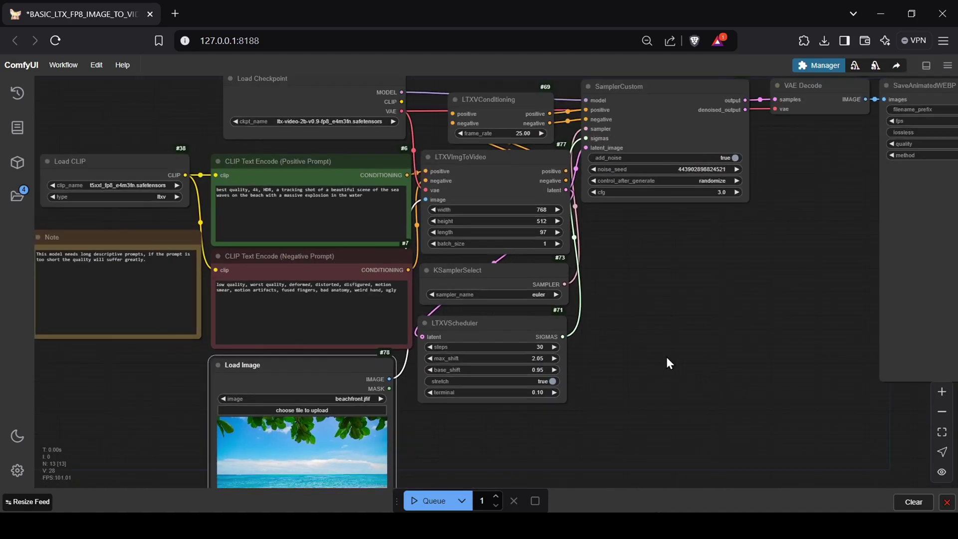
scroll(667, 361, down, 3)
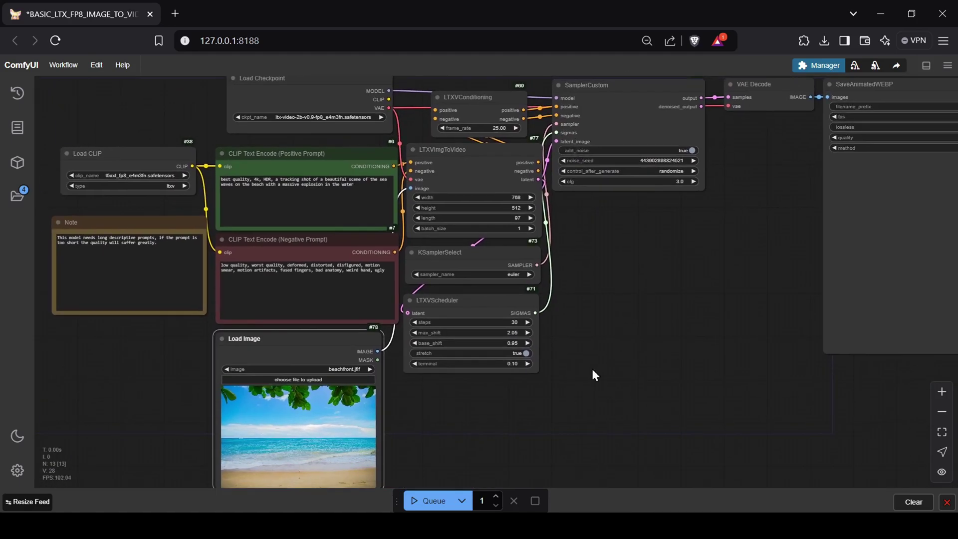
- Queue the workflow and dismiss the VAE Decode device-mismatch error
click(428, 500)
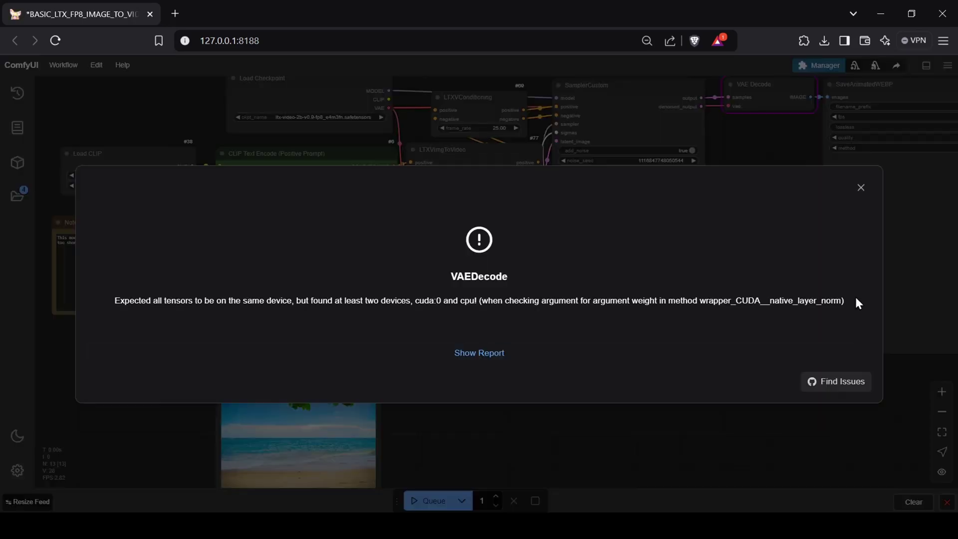
click(861, 187)
scroll(703, 335, down, 1)
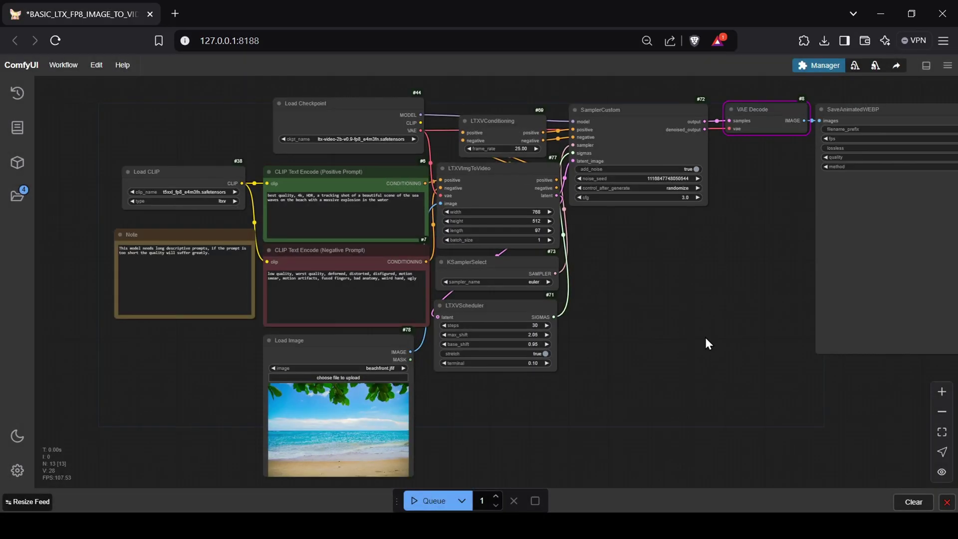
- Rerun the workflow, then pan to the SaveAnimatedWEBP node showing the wave-splash clip
click(428, 500)
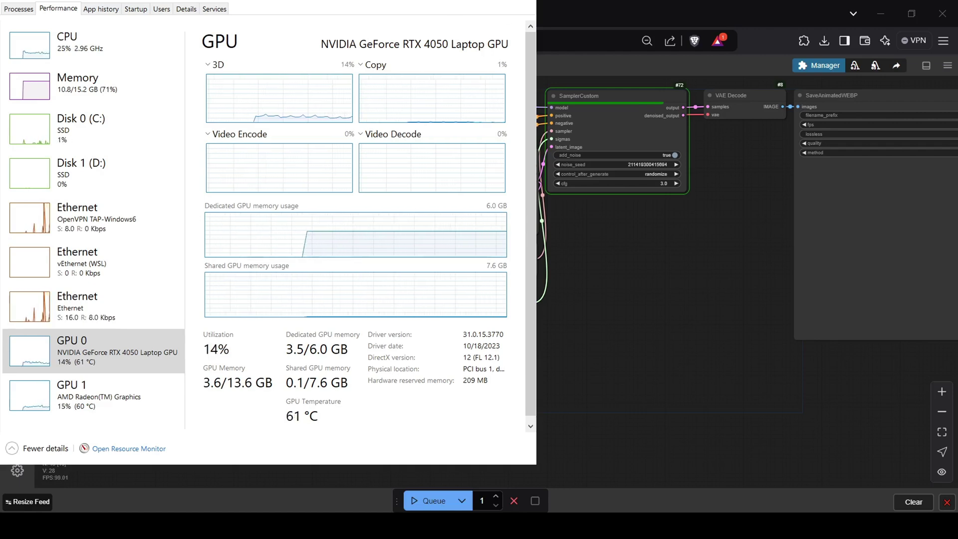
key(alt+Tab)
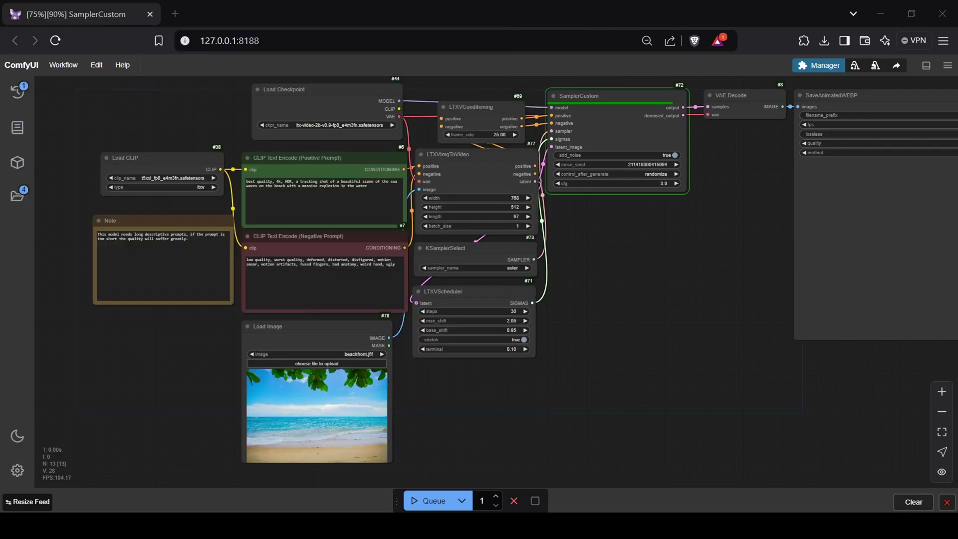
drag(885, 435, 603, 441)
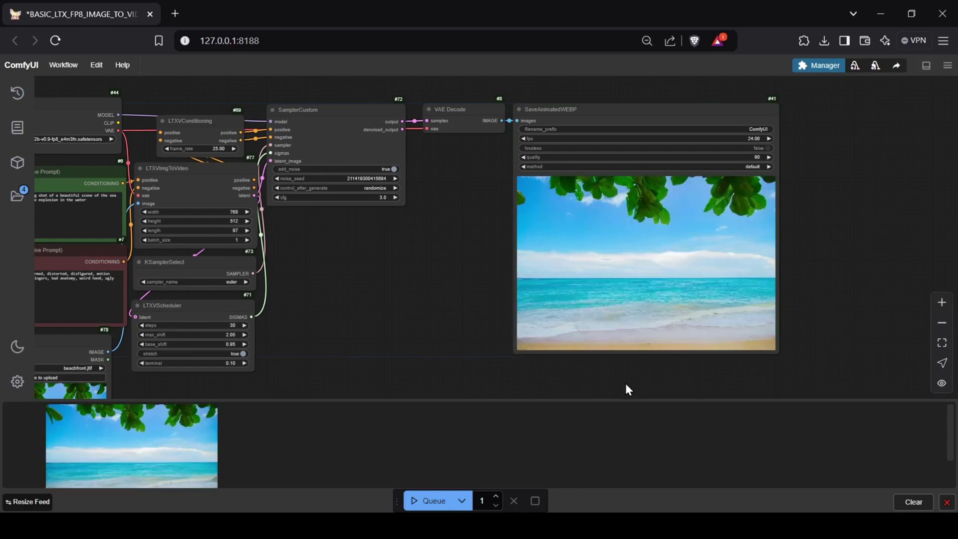
scroll(636, 359, up, 2)
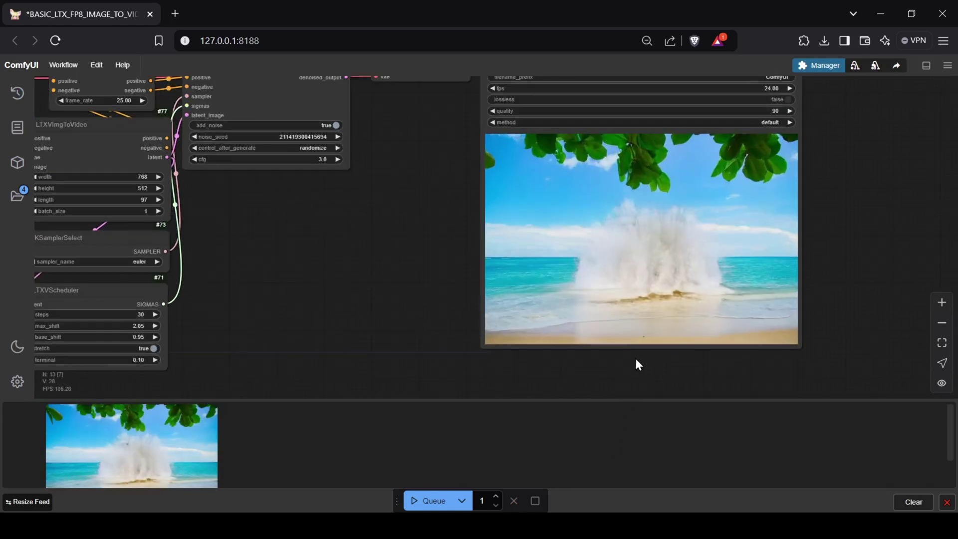
click(155, 444)
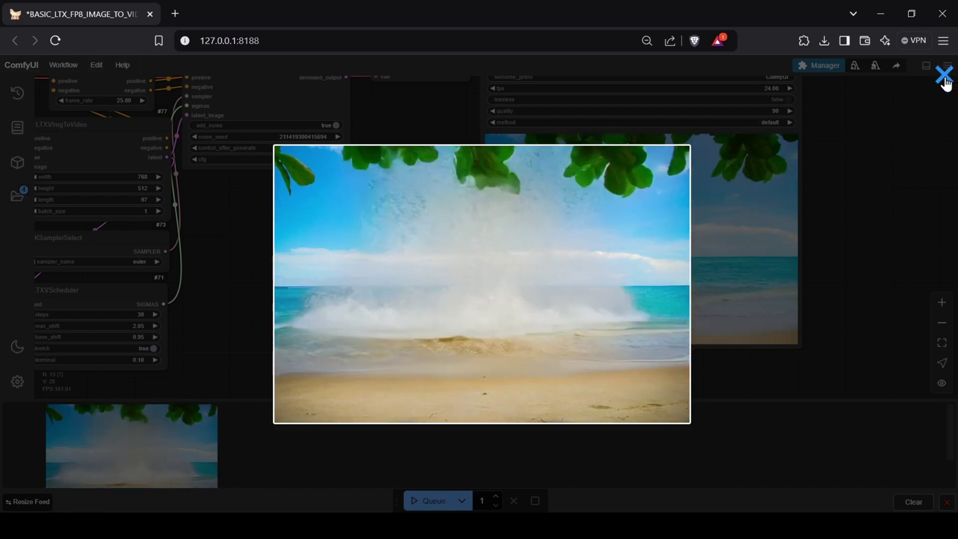
click(944, 82)
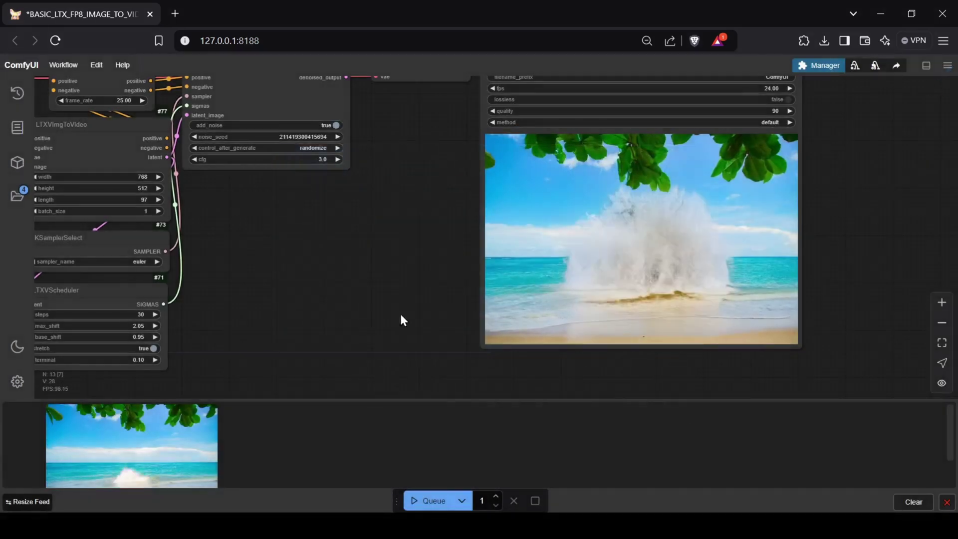
scroll(385, 321, down, 1)
drag(301, 317, 498, 286)
scroll(439, 265, down, 2)
scroll(505, 308, down, 1)
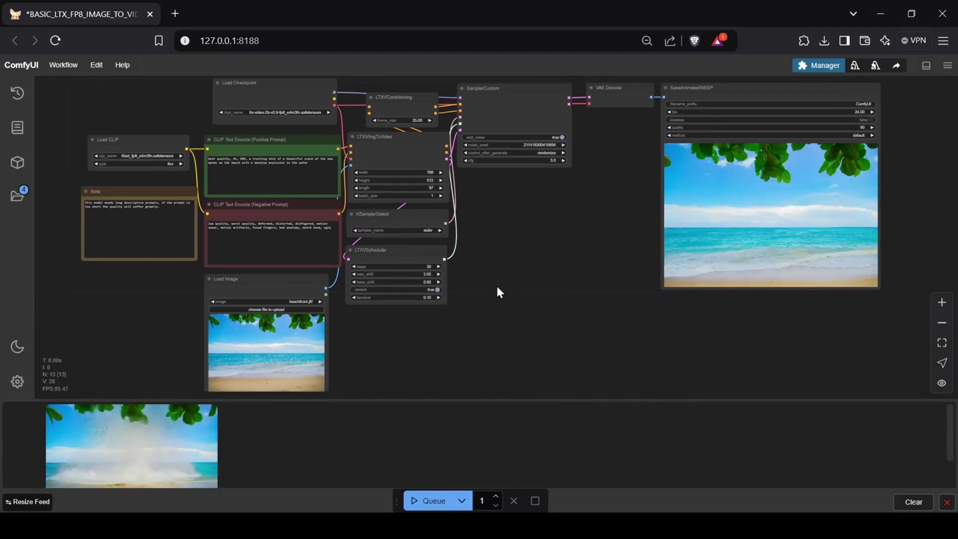